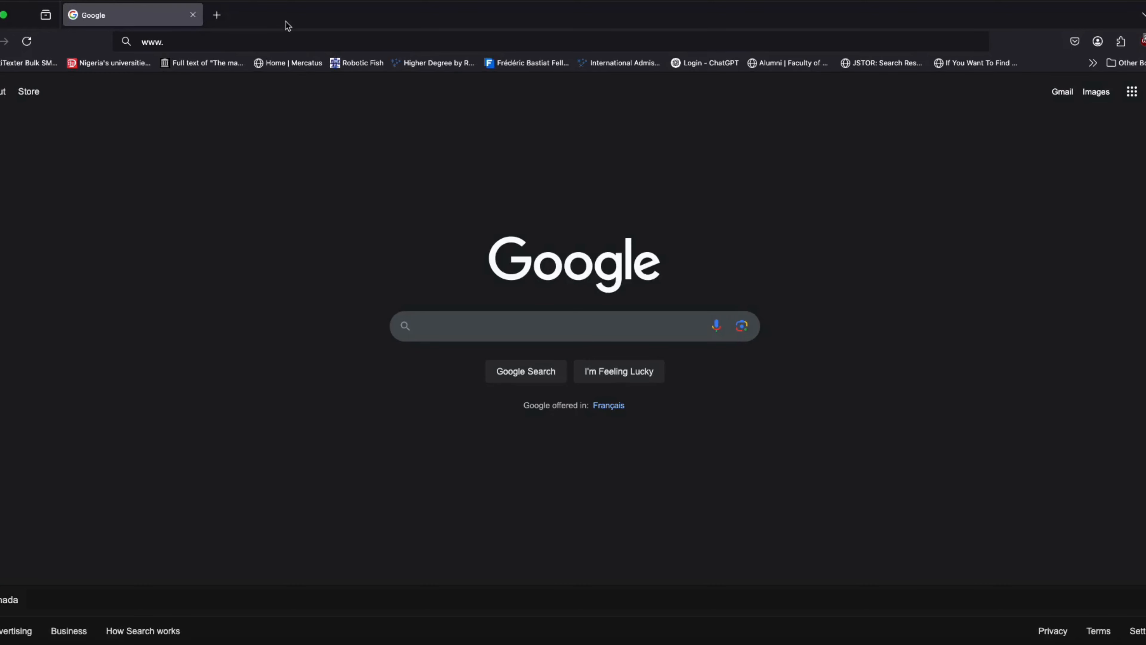
{"action": "left_click", "coordinate": [276, 41]}
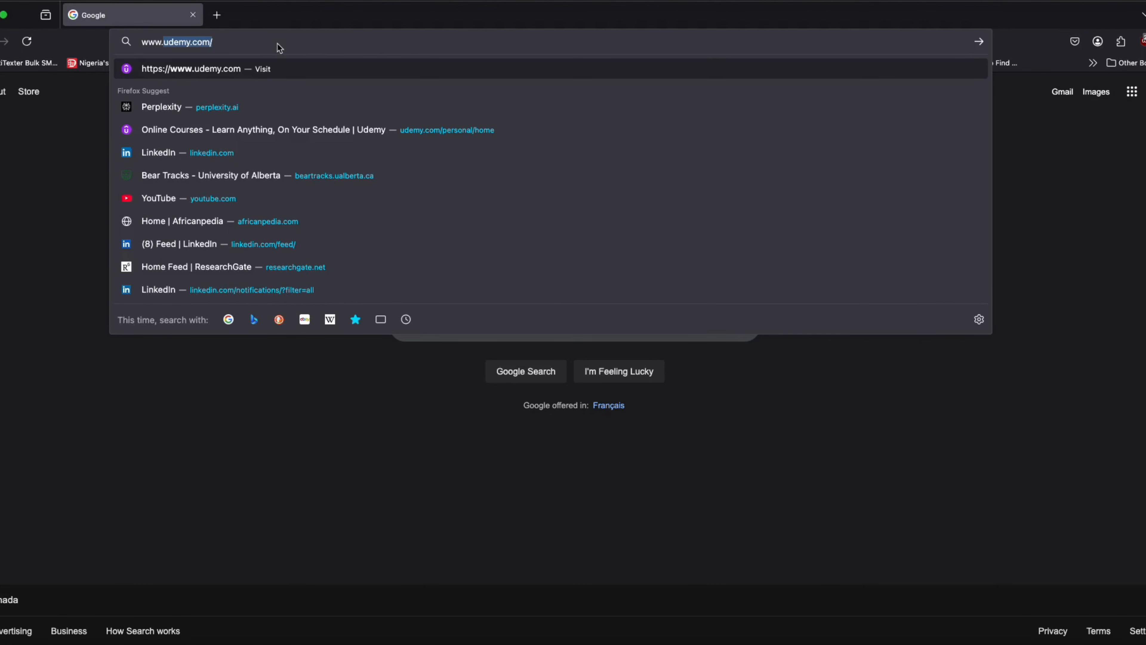
{"action": "type", "text": "dock"}
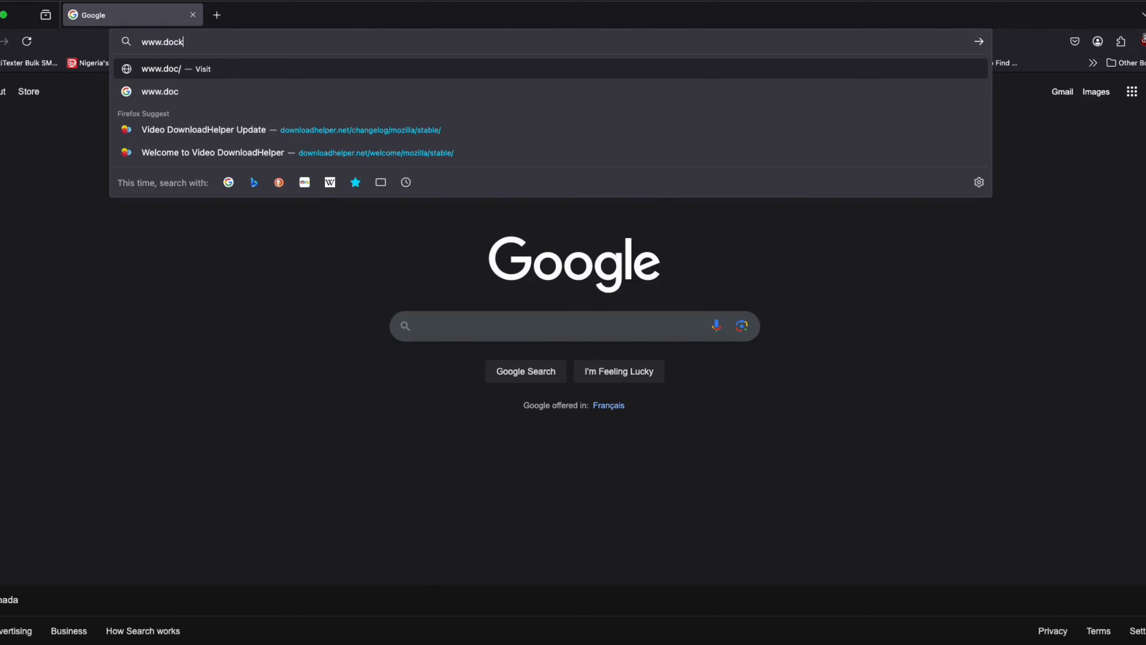
{"action": "type", "text": "er.com"}
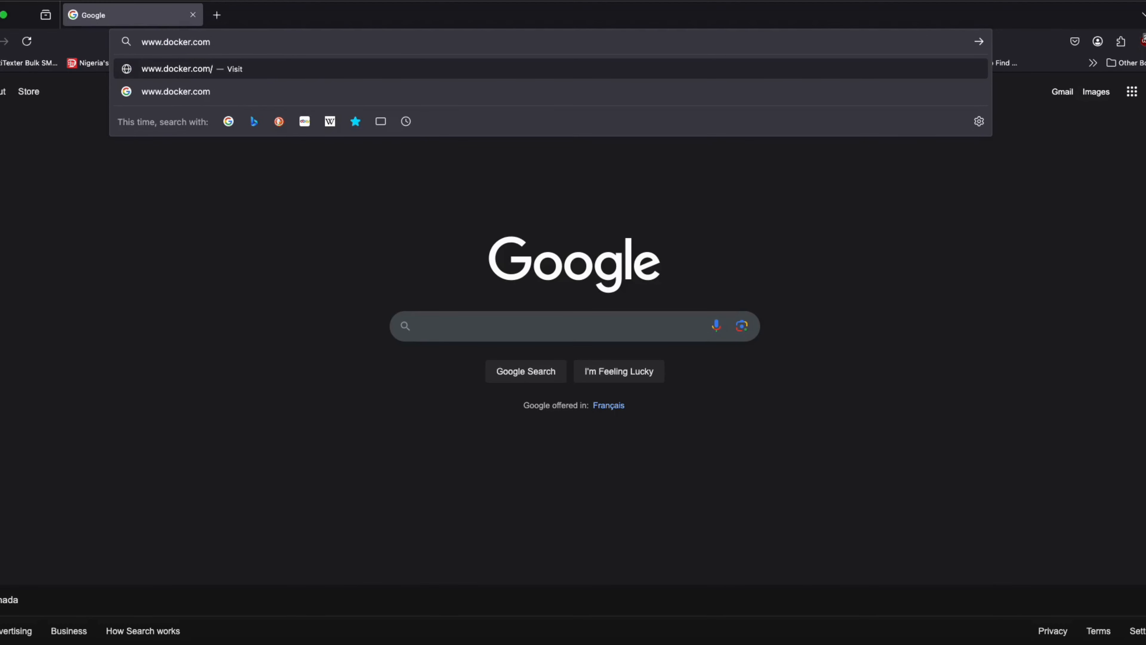
{"action": "key", "text": "Return"}
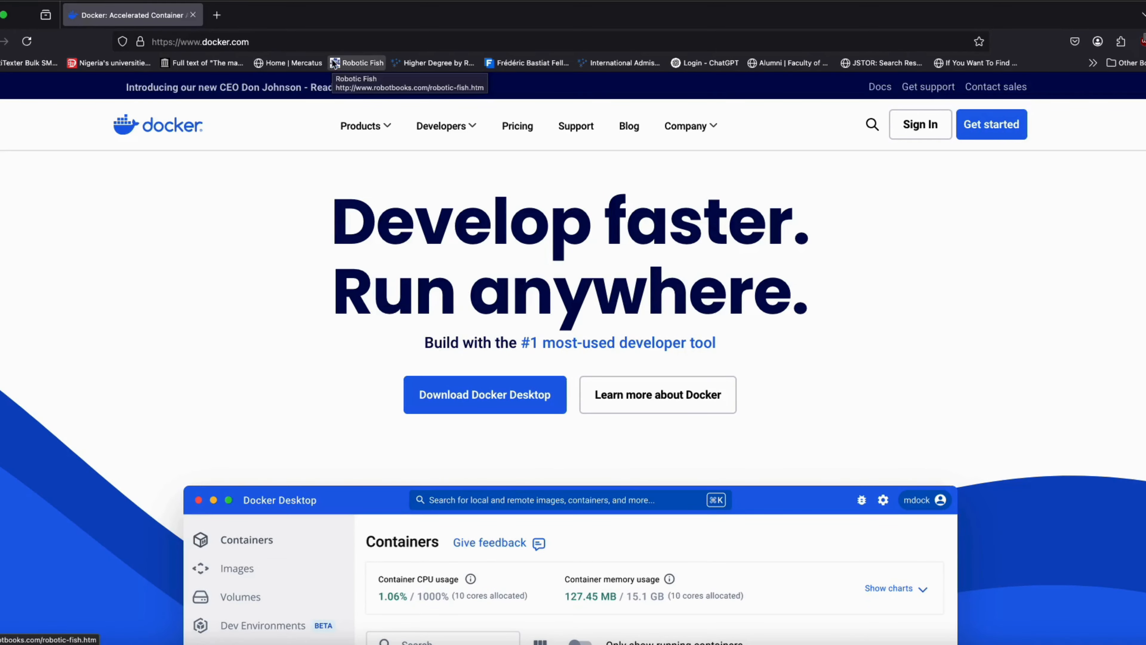
Download Docker Desktop for Mac with Intel chip
{"action": "mouse_move", "coordinate": [361, 125]}
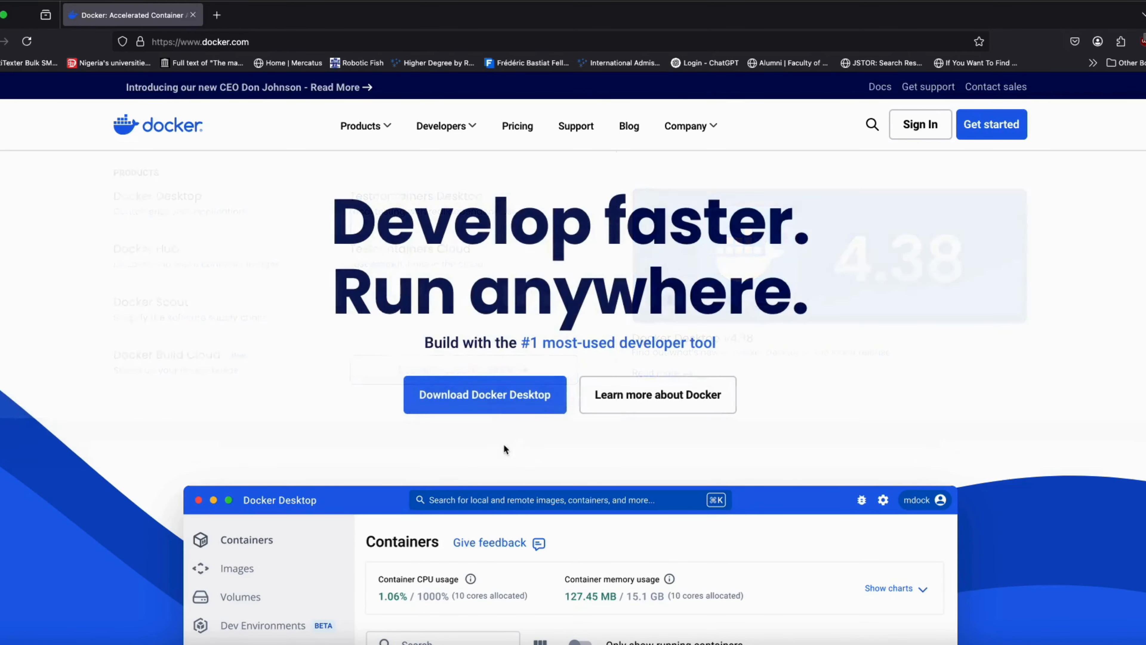
{"action": "mouse_move", "coordinate": [509, 394]}
{"action": "scroll", "coordinate": [508, 393], "scroll_direction": "down", "scroll_amount": 2}
{"action": "scroll", "coordinate": [508, 393], "scroll_direction": "down", "scroll_amount": 2}
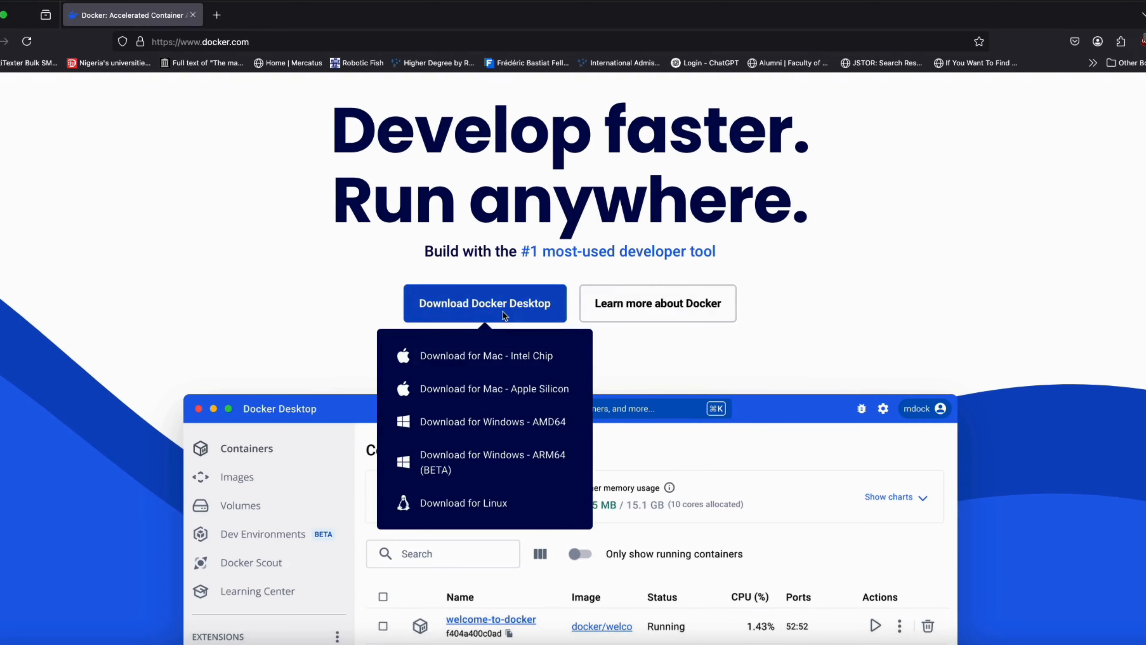
{"action": "scroll", "coordinate": [504, 314], "scroll_direction": "down", "scroll_amount": 2}
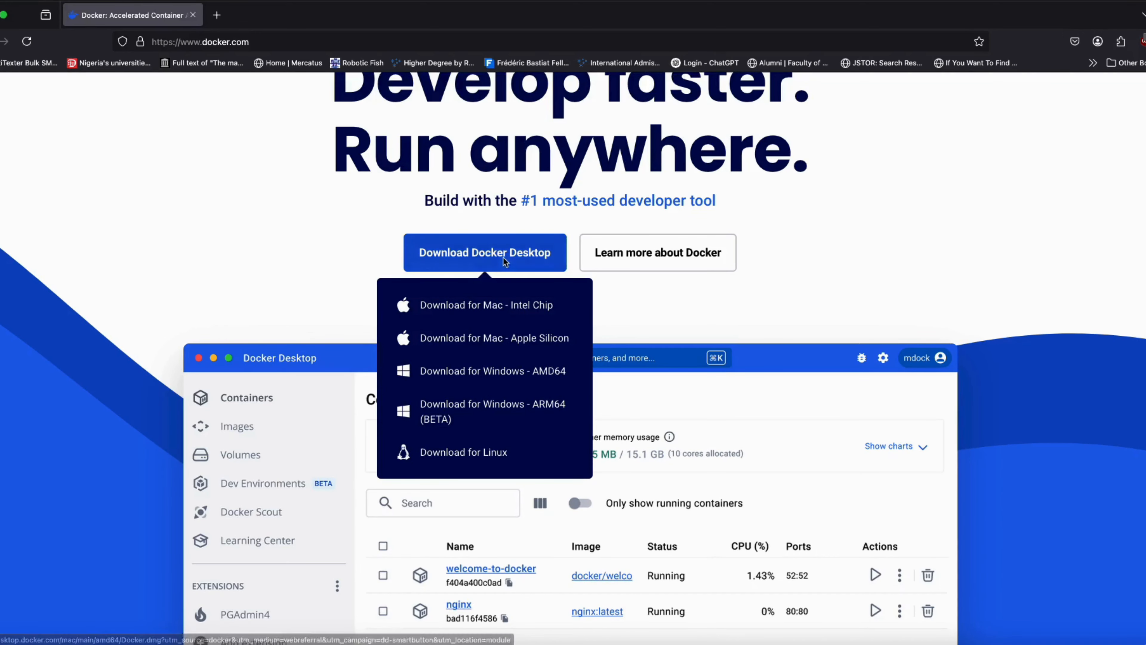
{"action": "left_click", "coordinate": [506, 314]}
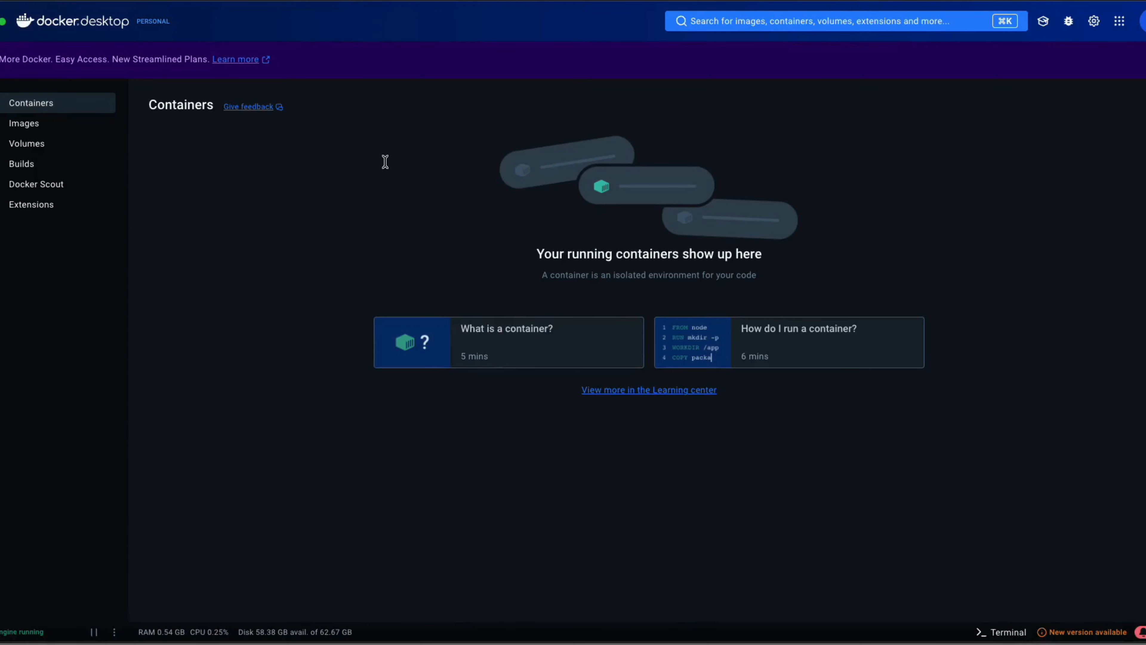
Search Docker Hub for voyanttools and pull the voyanttools/voyanttools image
{"action": "left_click", "coordinate": [758, 21]}
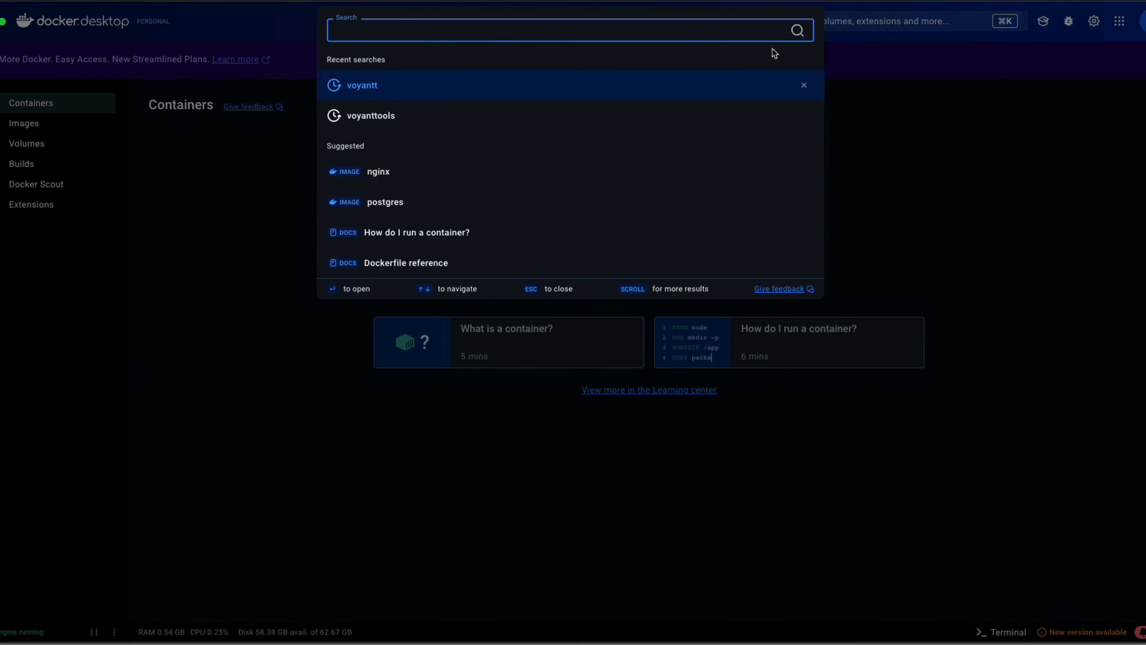
{"action": "type", "text": "voyant"}
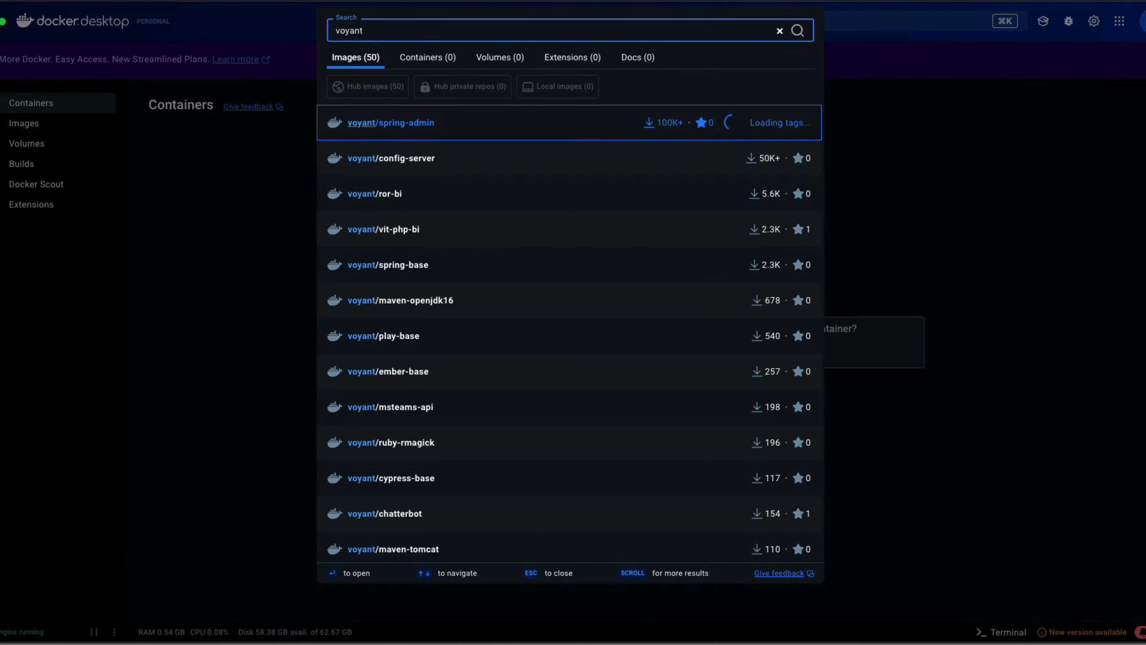
{"action": "type", "text": "tools"}
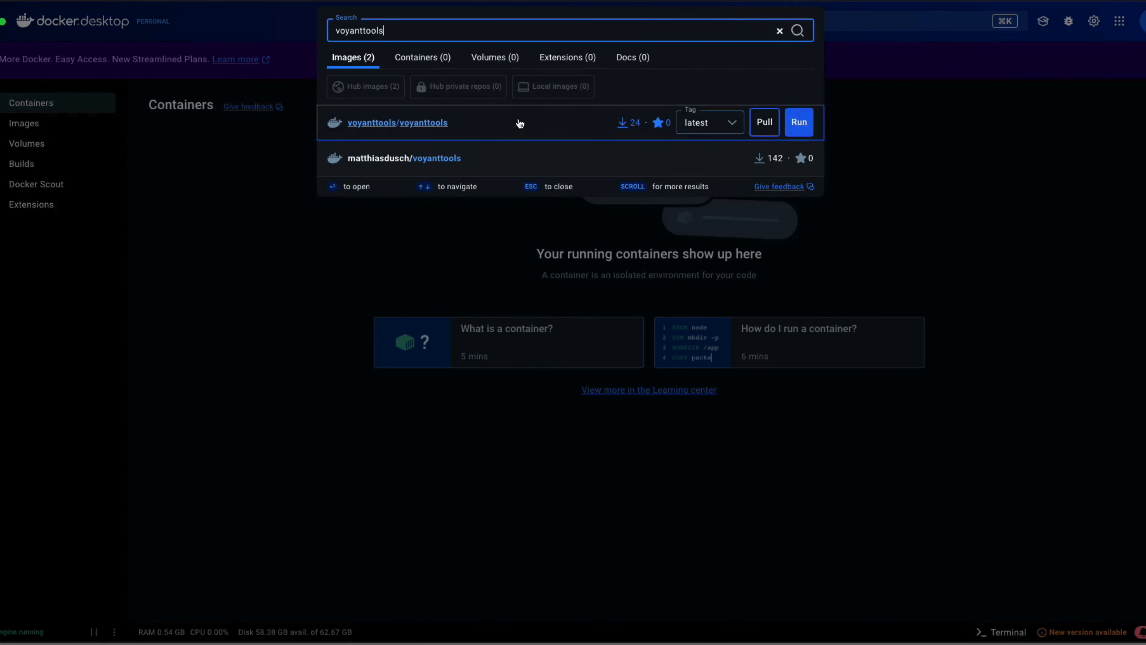
{"action": "left_click", "coordinate": [513, 130]}
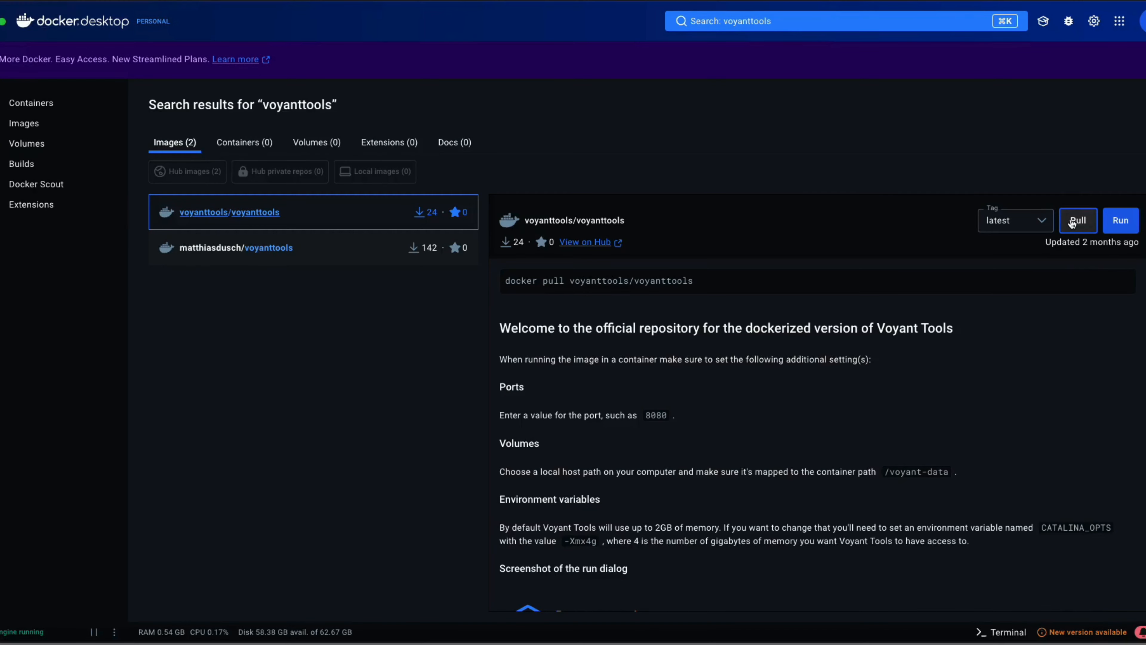
{"action": "left_click", "coordinate": [1072, 223]}
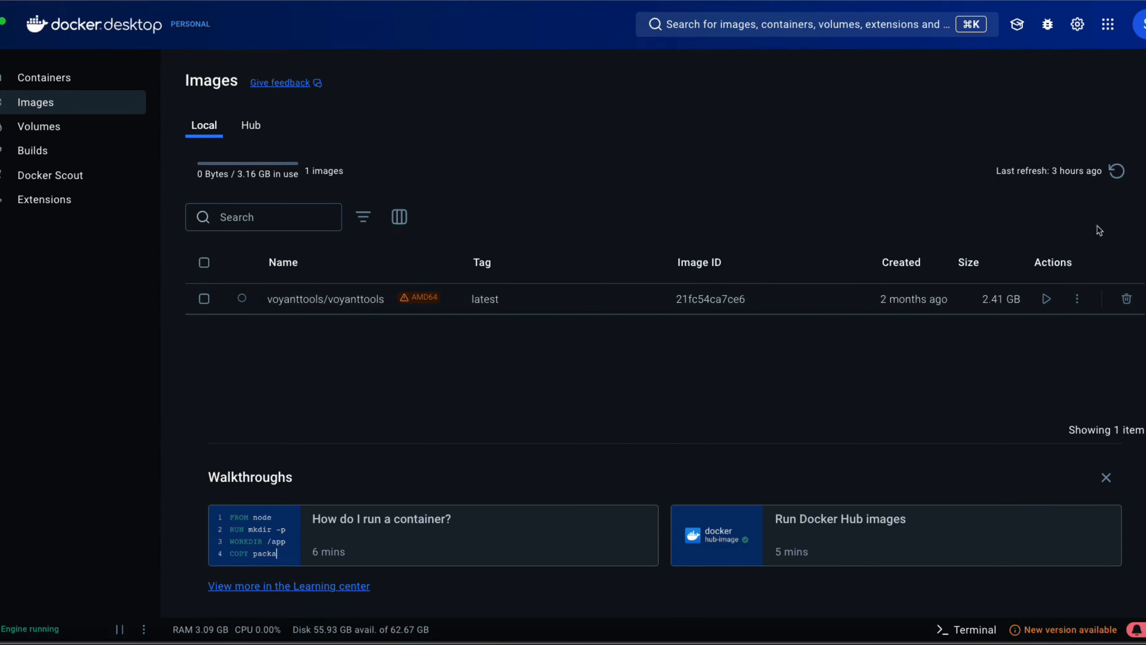
Start running the voyanttools image with optional settings and set the host port to 8080
{"action": "left_click", "coordinate": [1044, 303]}
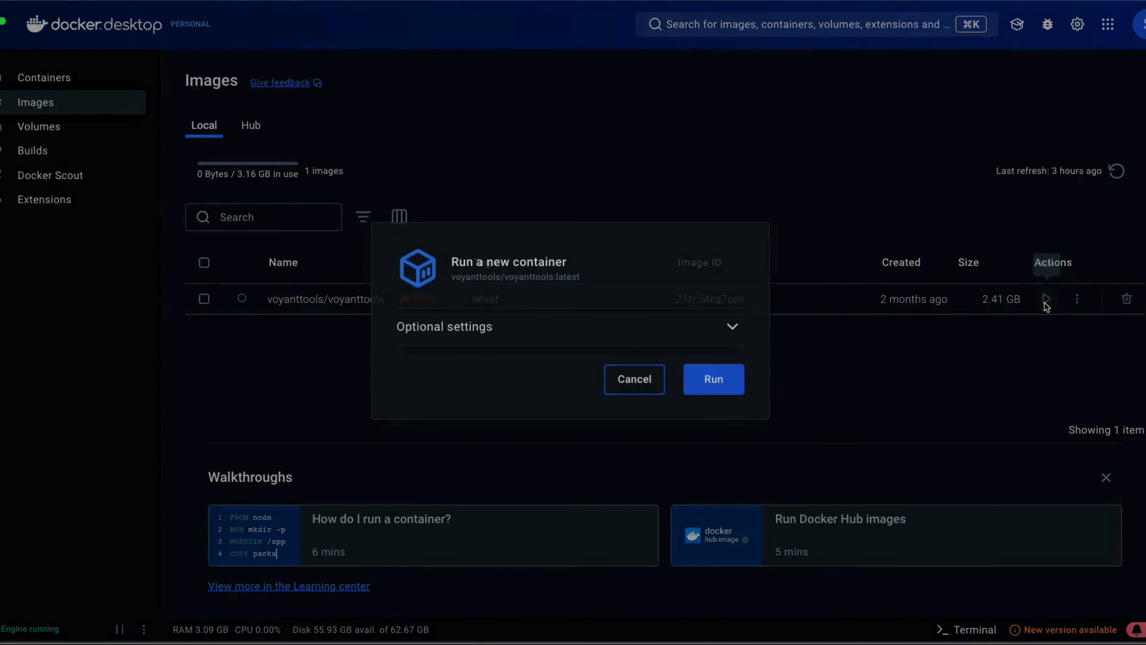
{"action": "left_click", "coordinate": [730, 326]}
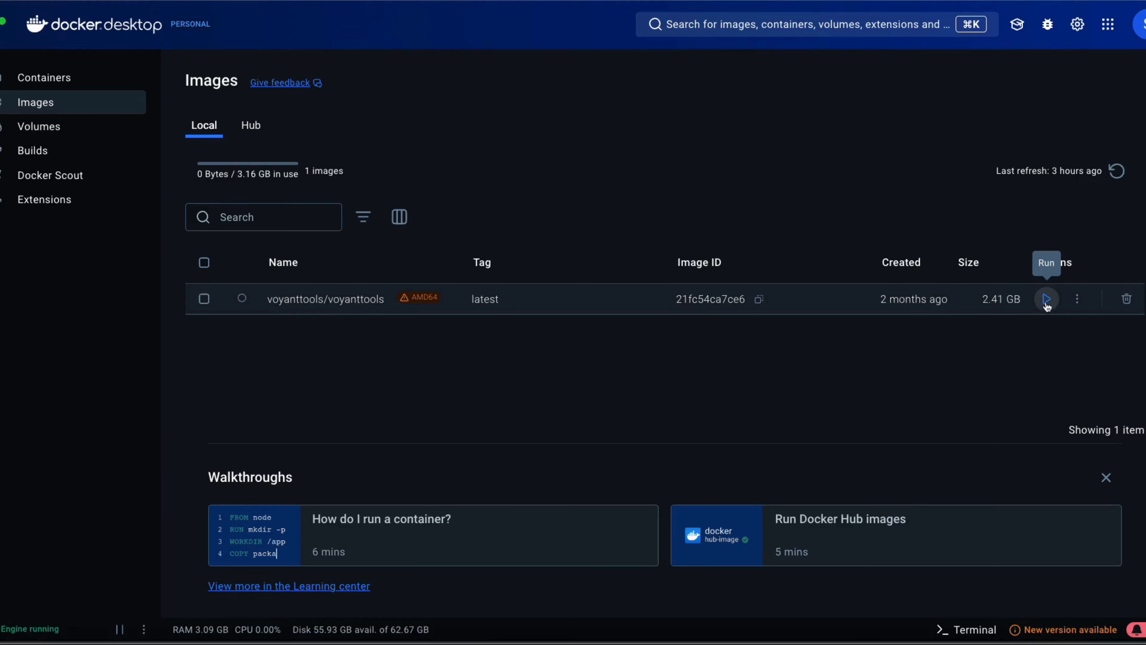
{"action": "left_click", "coordinate": [1045, 299]}
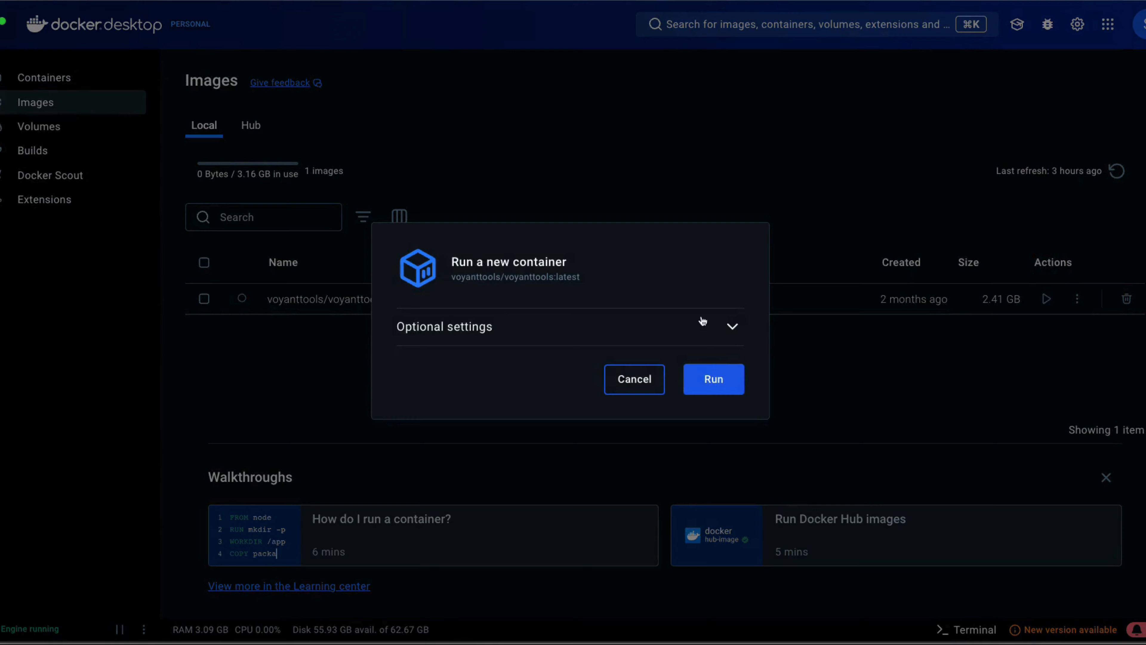
{"action": "left_click", "coordinate": [732, 326]}
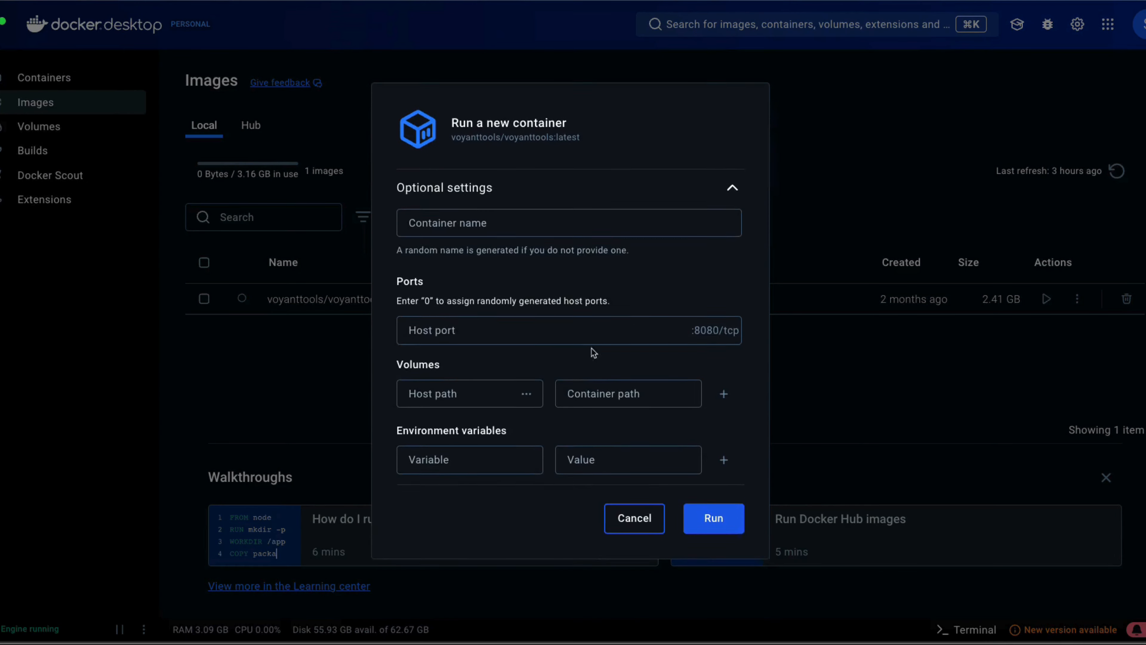
{"action": "left_click", "coordinate": [494, 328]}
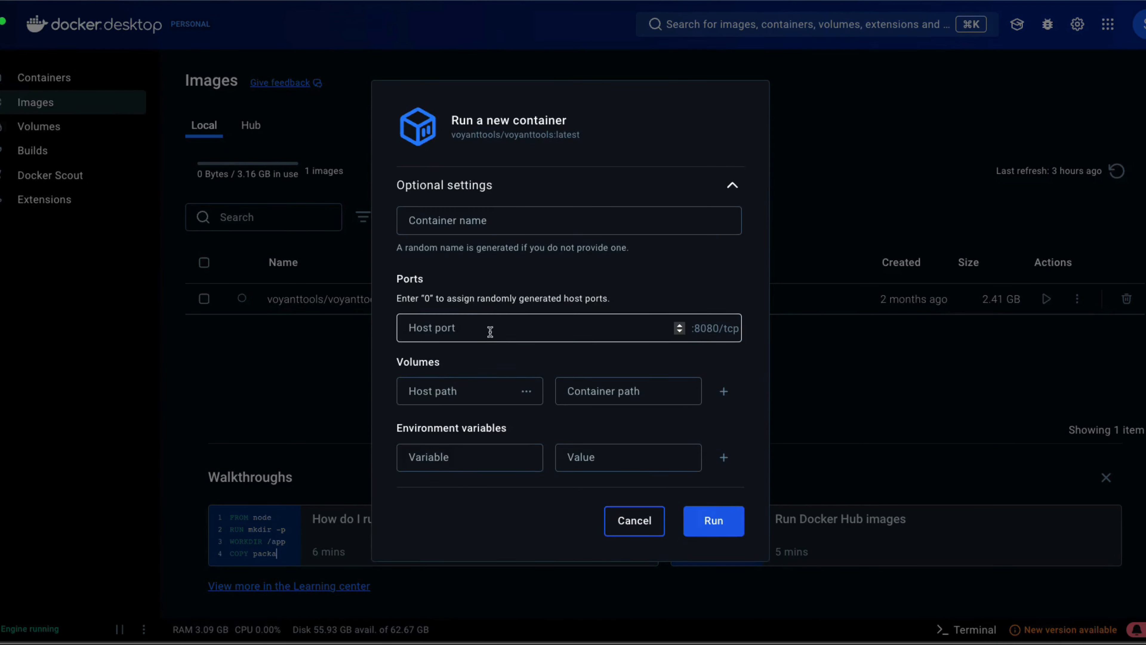
{"action": "left_click", "coordinate": [1046, 299]}
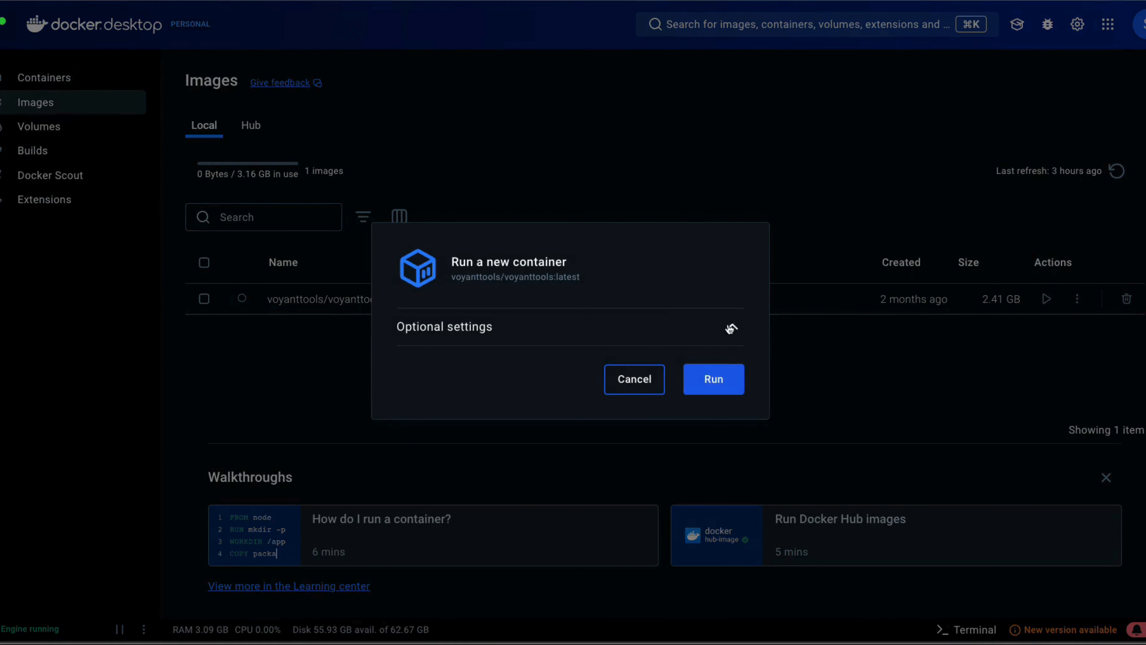
{"action": "left_click", "coordinate": [731, 327]}
{"action": "left_click", "coordinate": [491, 329]}
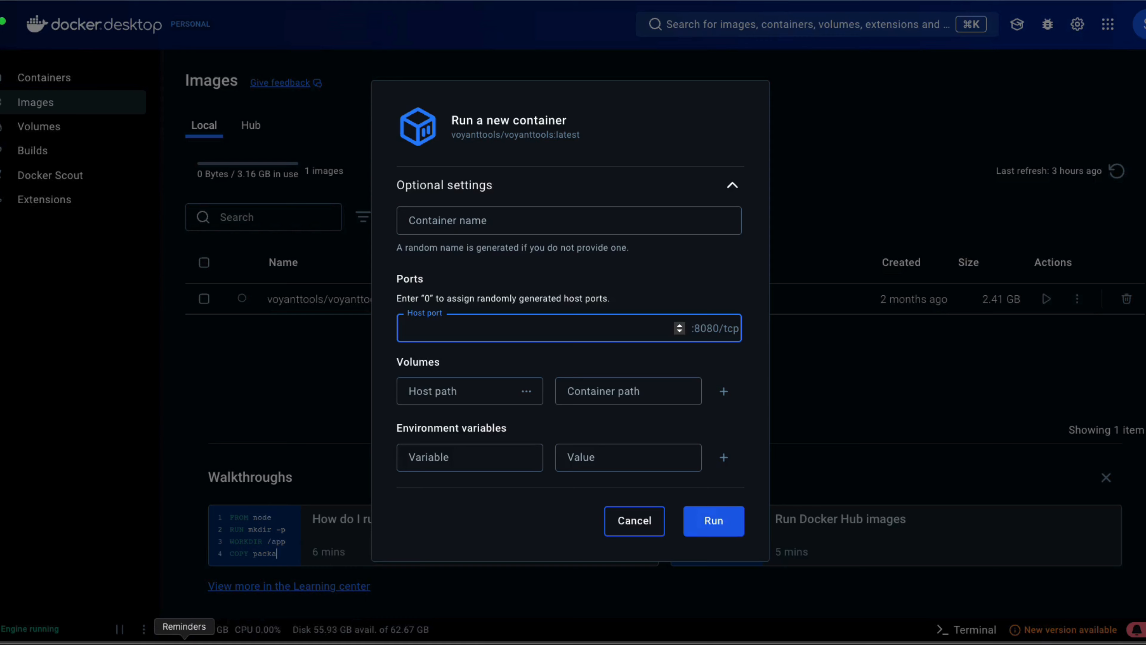
{"action": "type", "text": "8080"}
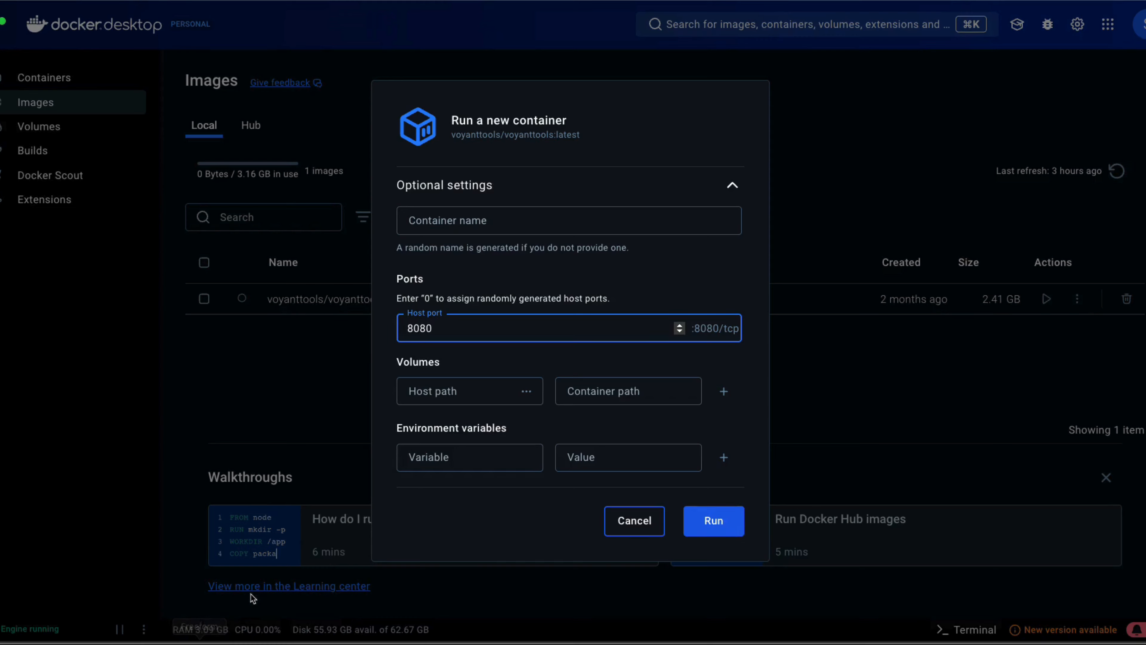
Name the container MyVoyant and set the volume host path to VoyantData
{"action": "left_click", "coordinate": [555, 229]}
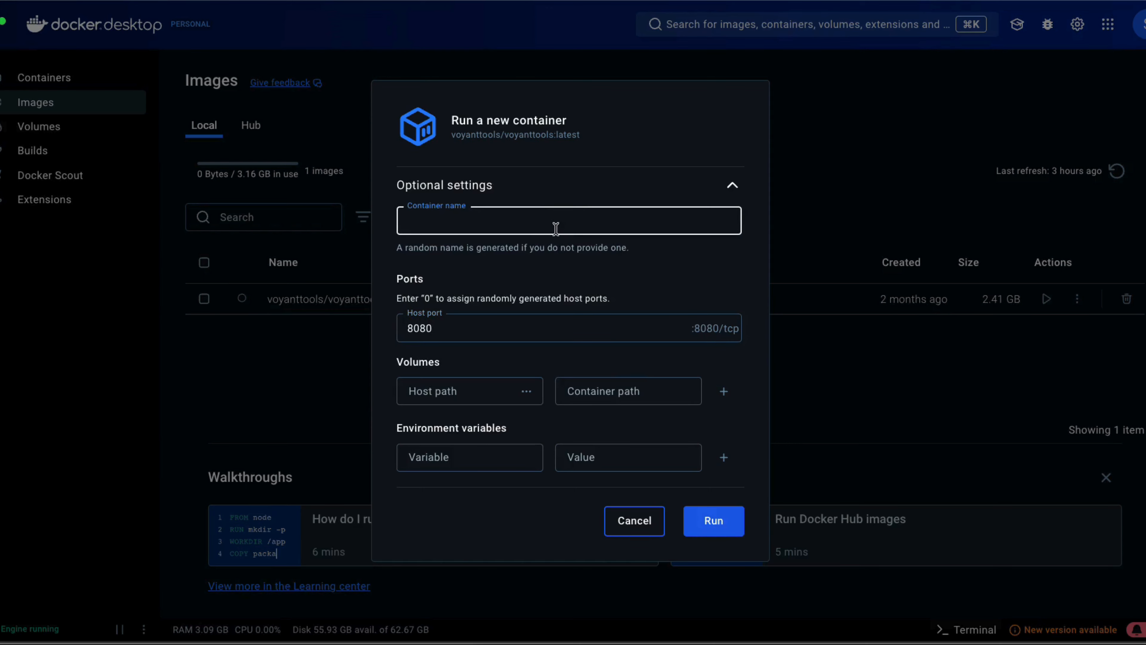
{"action": "type", "text": "My"}
{"action": "type", "text": "Voy"}
{"action": "left_click", "coordinate": [491, 392]}
{"action": "type", "text": "Voyant"}
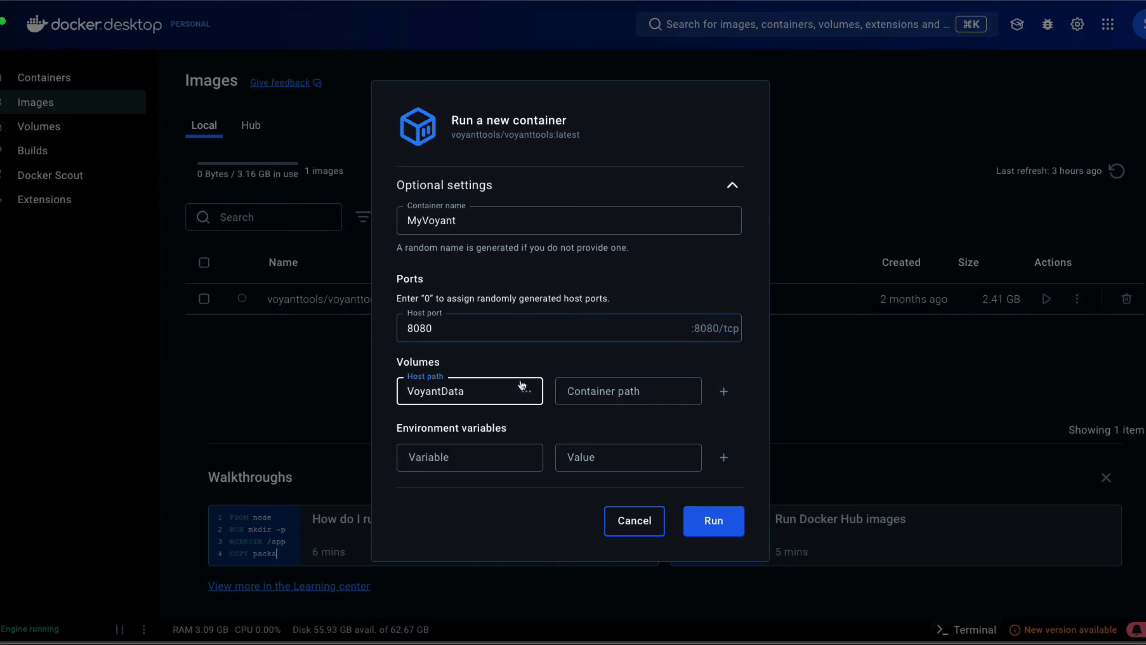
Map the volume to the Voyant data path inside the container and run the container
{"action": "left_click", "coordinate": [604, 391]}
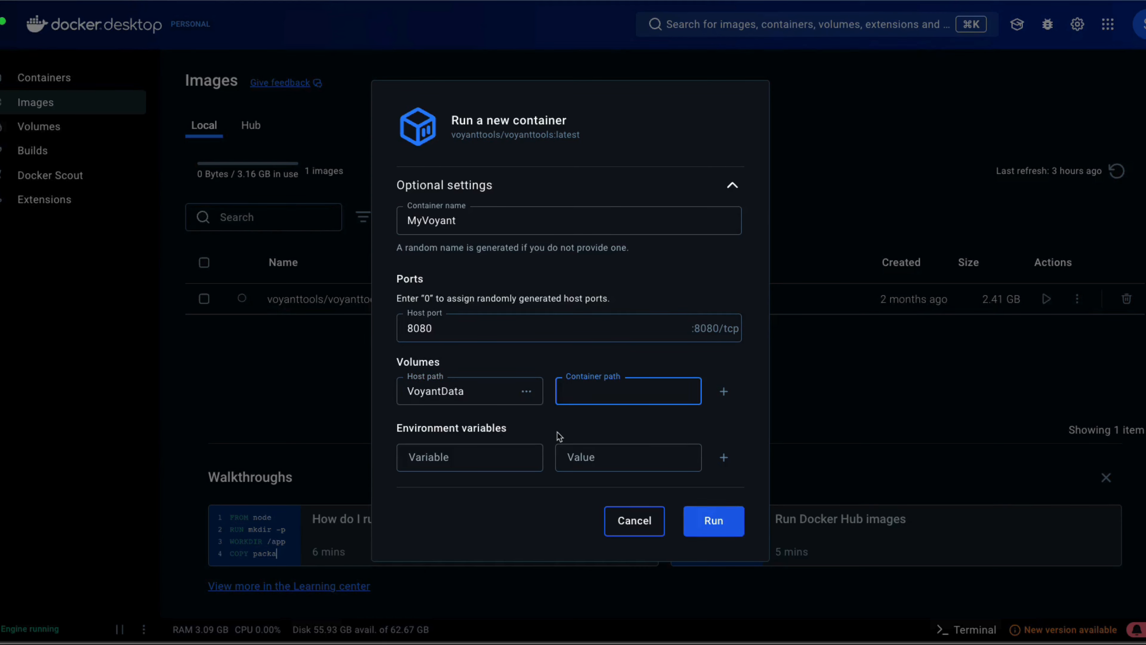
{"action": "type", "text": "/Voyant data"}
{"action": "left_click", "coordinate": [723, 515]}
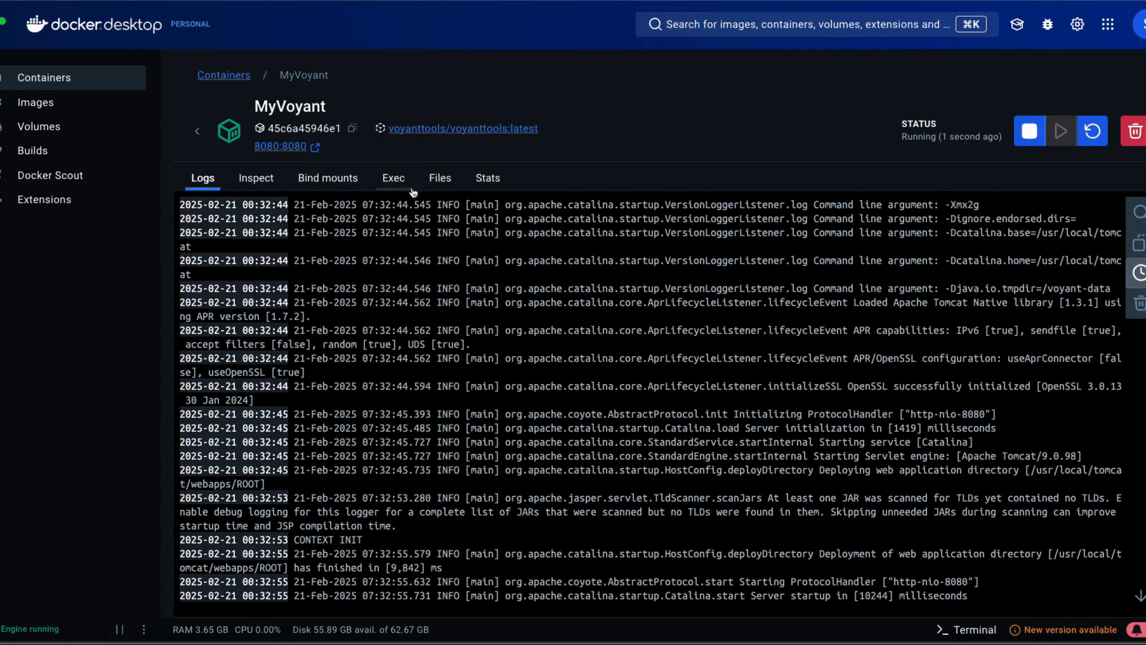
Examine the running container's files and its inspected configuration, including volumes
{"action": "left_click", "coordinate": [440, 180]}
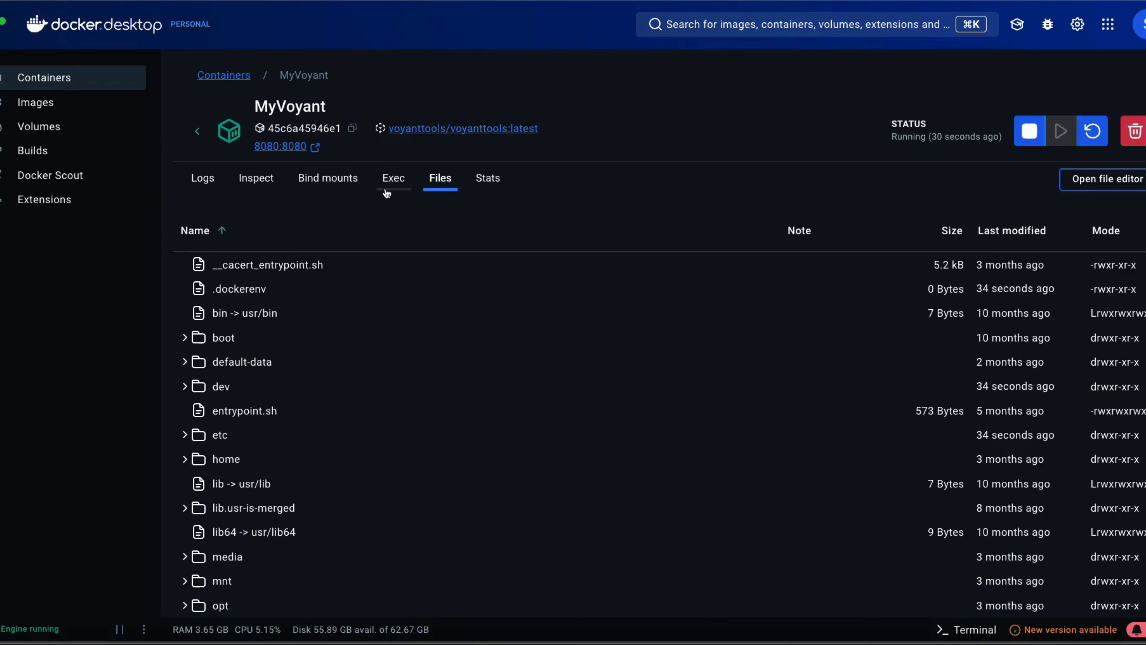
{"action": "left_click", "coordinate": [270, 185]}
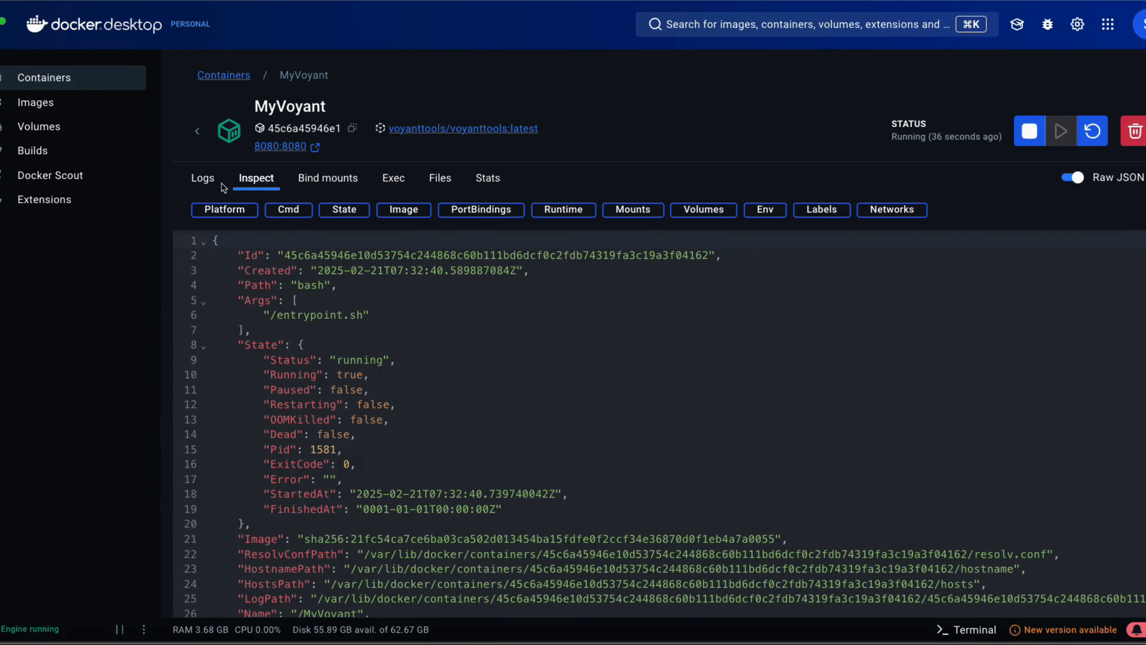
{"action": "left_click", "coordinate": [691, 211]}
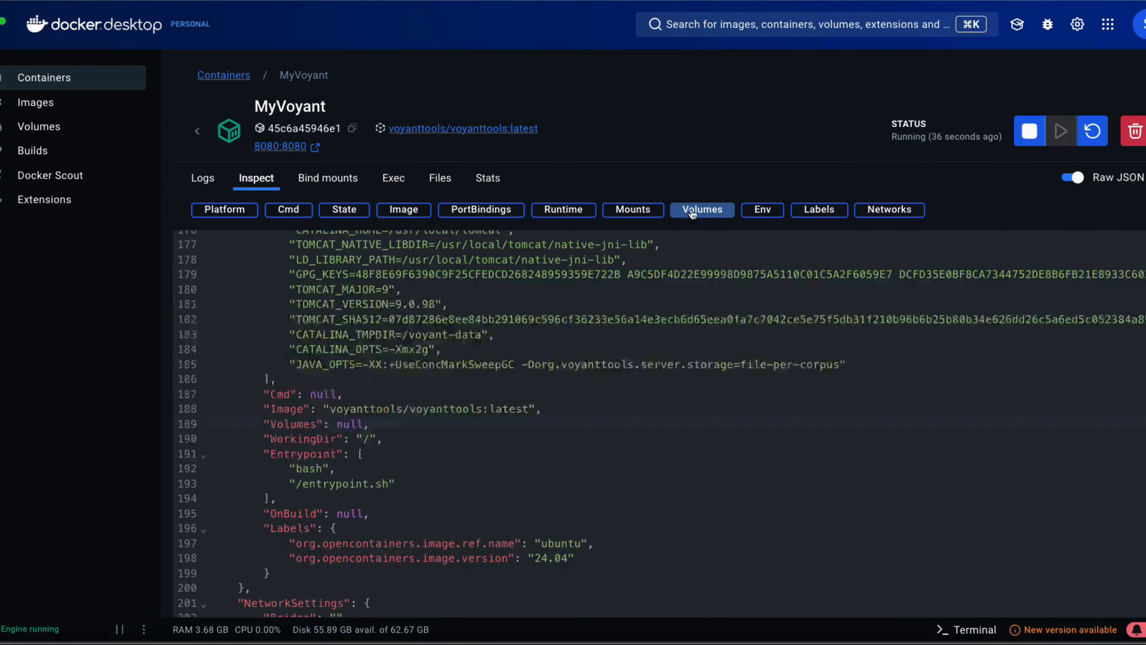
{"action": "scroll", "coordinate": [559, 469], "scroll_direction": "down", "scroll_amount": 10}
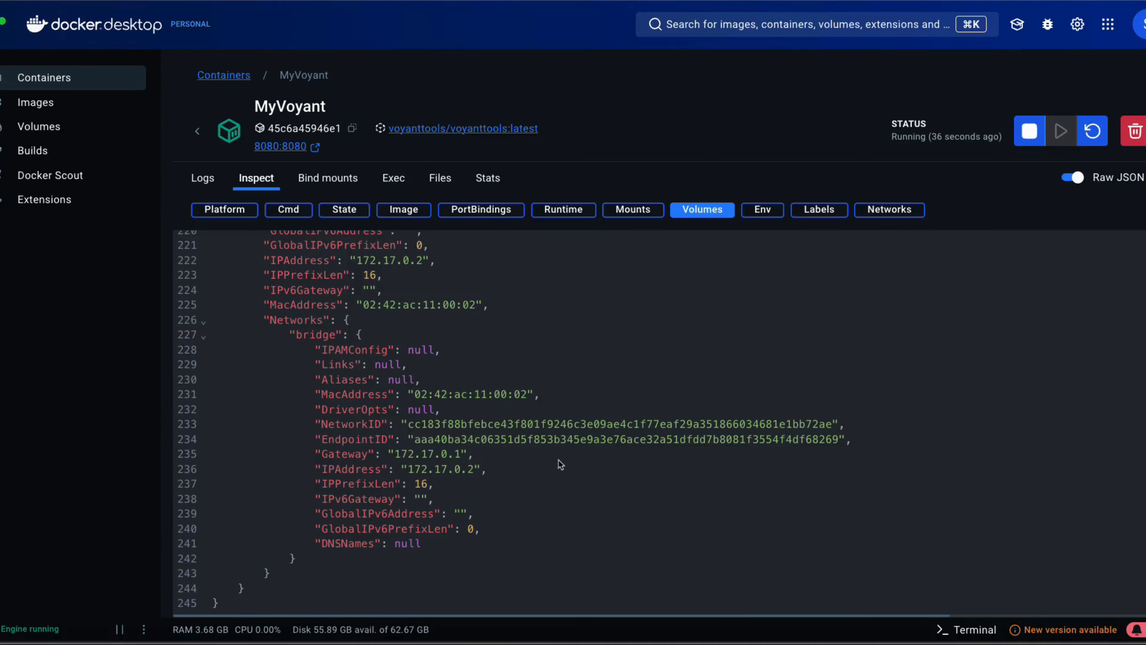
{"action": "scroll", "coordinate": [636, 323], "scroll_direction": "up", "scroll_amount": 20}
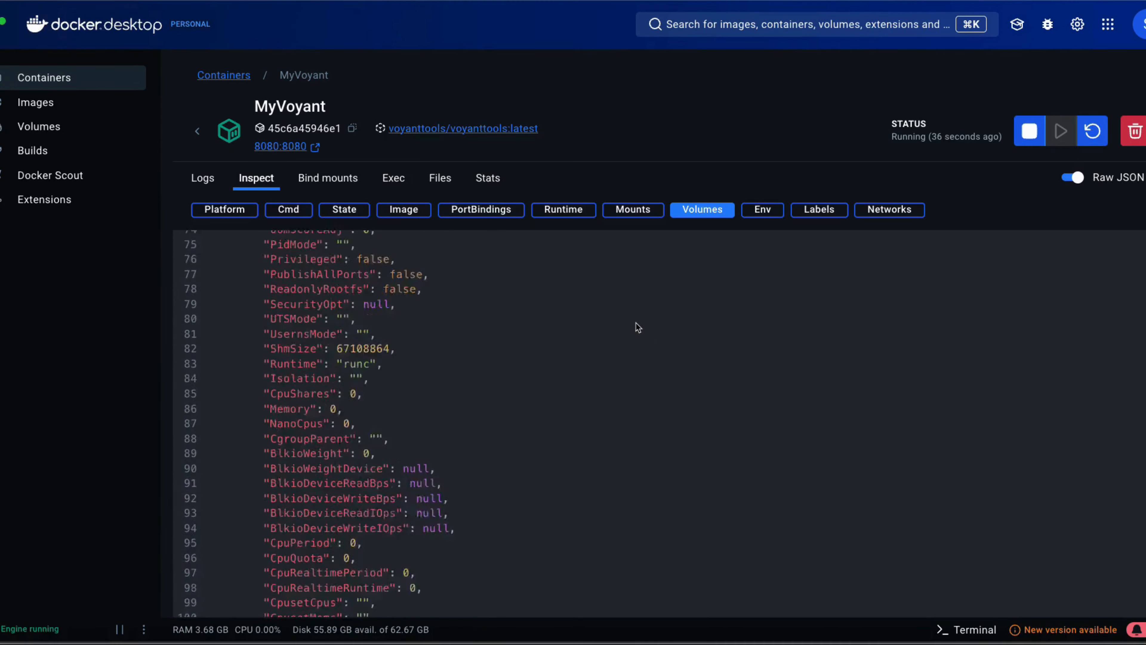
{"action": "scroll", "coordinate": [637, 327], "scroll_direction": "up", "scroll_amount": 15}
{"action": "scroll", "coordinate": [649, 358], "scroll_direction": "down", "scroll_amount": 8}
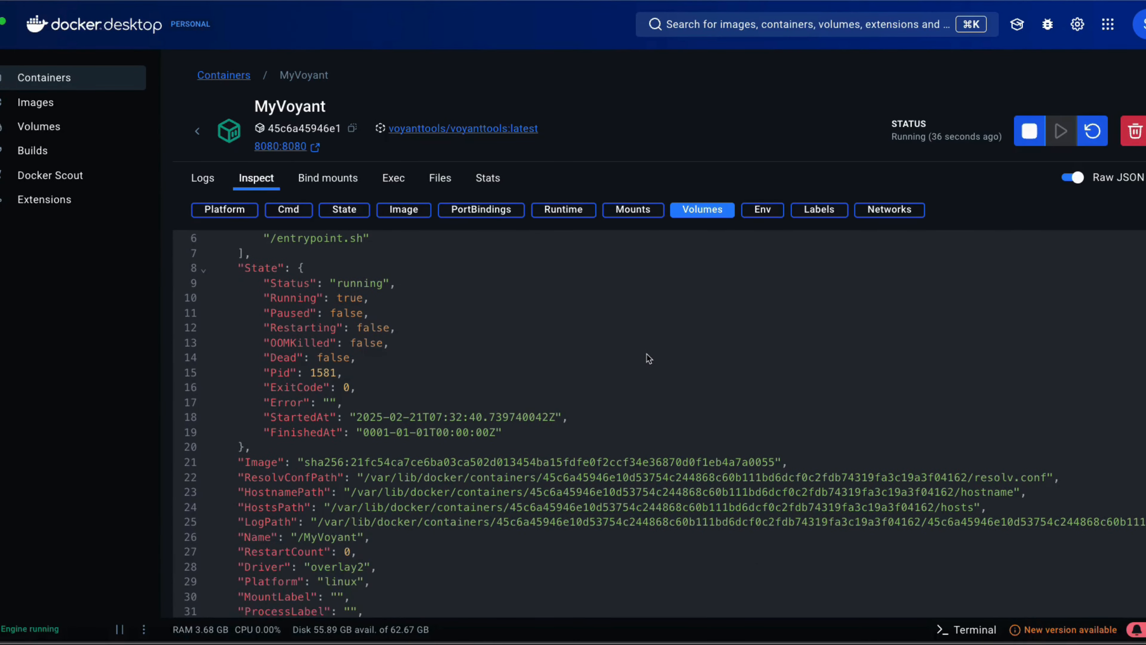
{"action": "scroll", "coordinate": [649, 357], "scroll_direction": "down", "scroll_amount": 5}
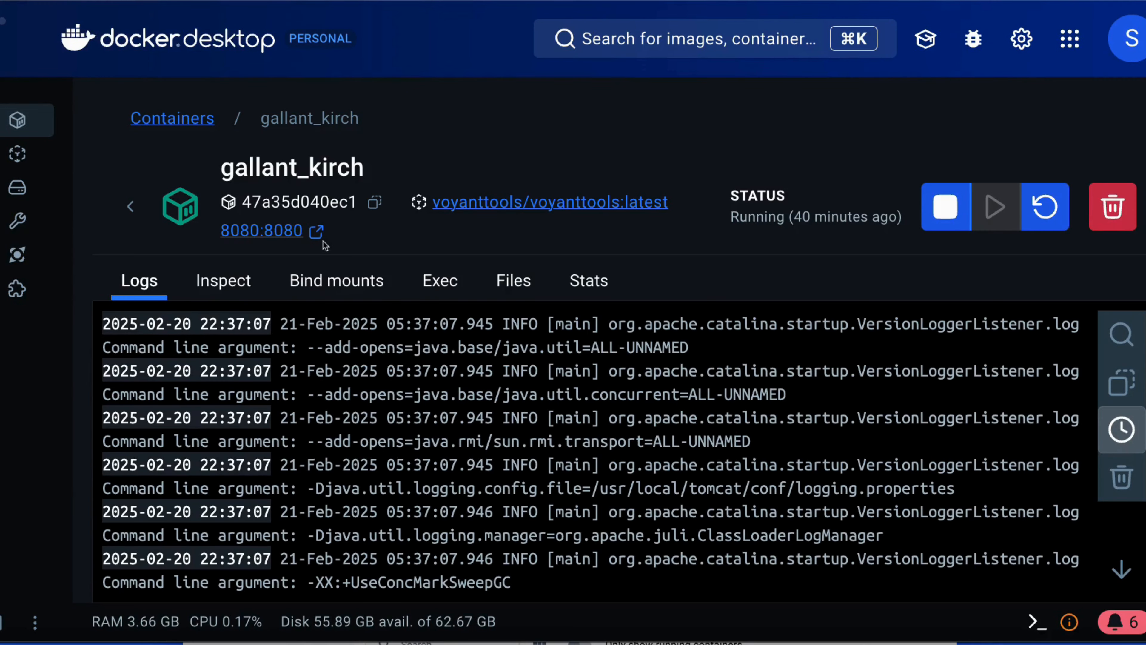
Open the container's 8080:8080 port link to launch Voyant Tools in the browser
{"action": "left_click", "coordinate": [282, 237]}
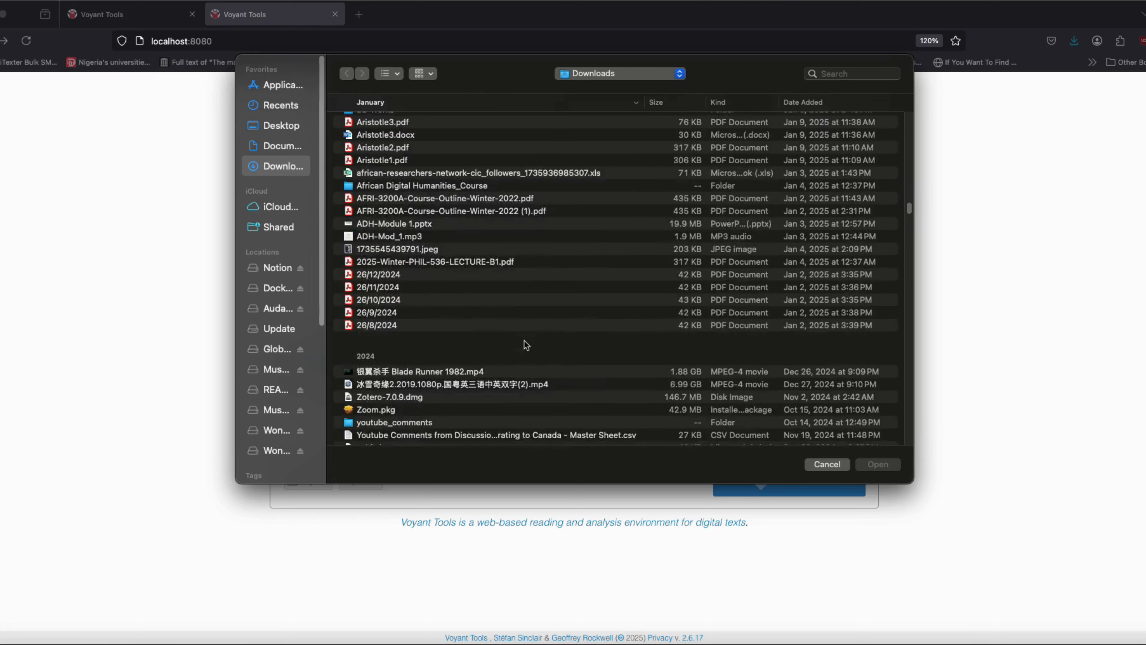
{"action": "scroll", "coordinate": [614, 282], "scroll_direction": "down", "scroll_amount": 5}
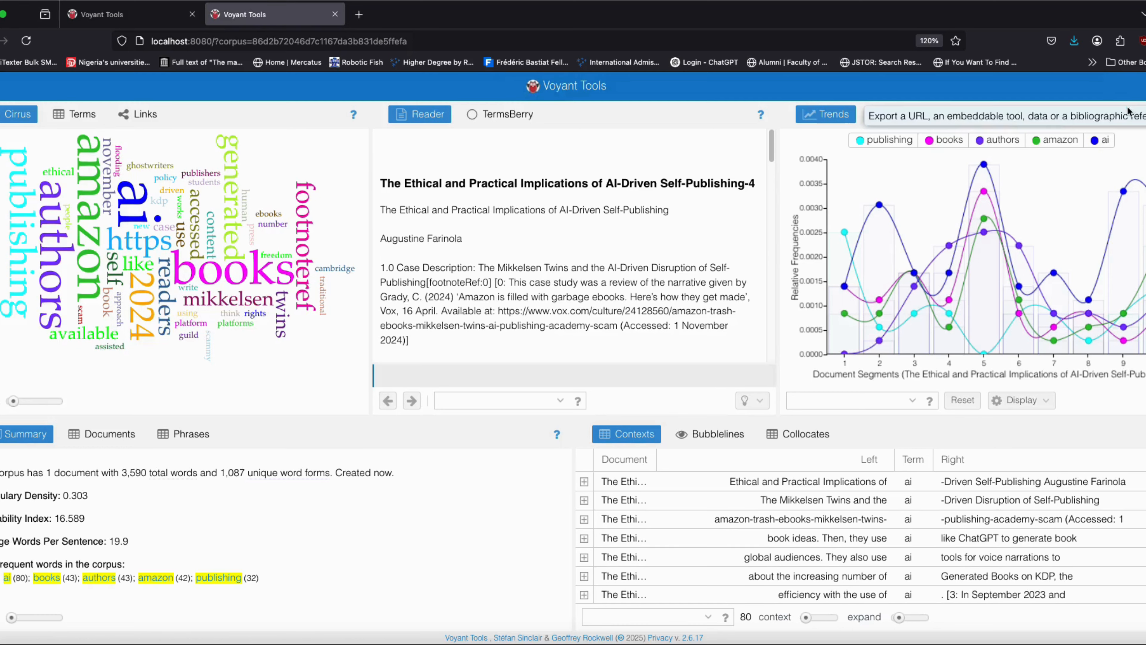
Export the Trends view as a URL for the view's tools and data
{"action": "left_click", "coordinate": [1124, 118]}
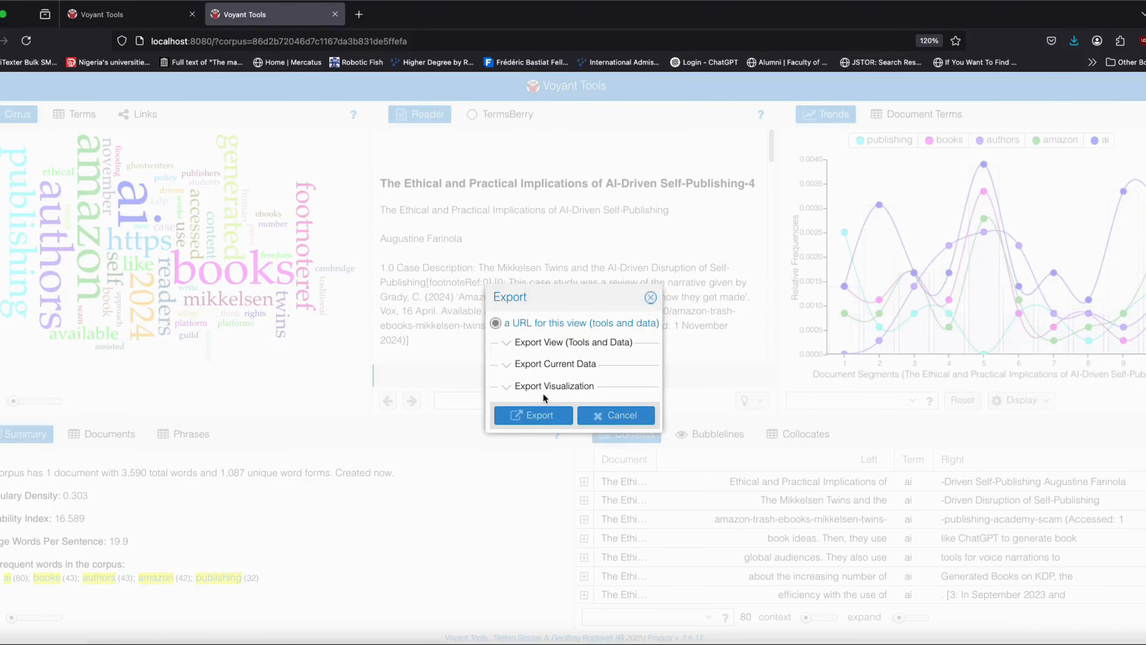
{"action": "left_click", "coordinate": [536, 415]}
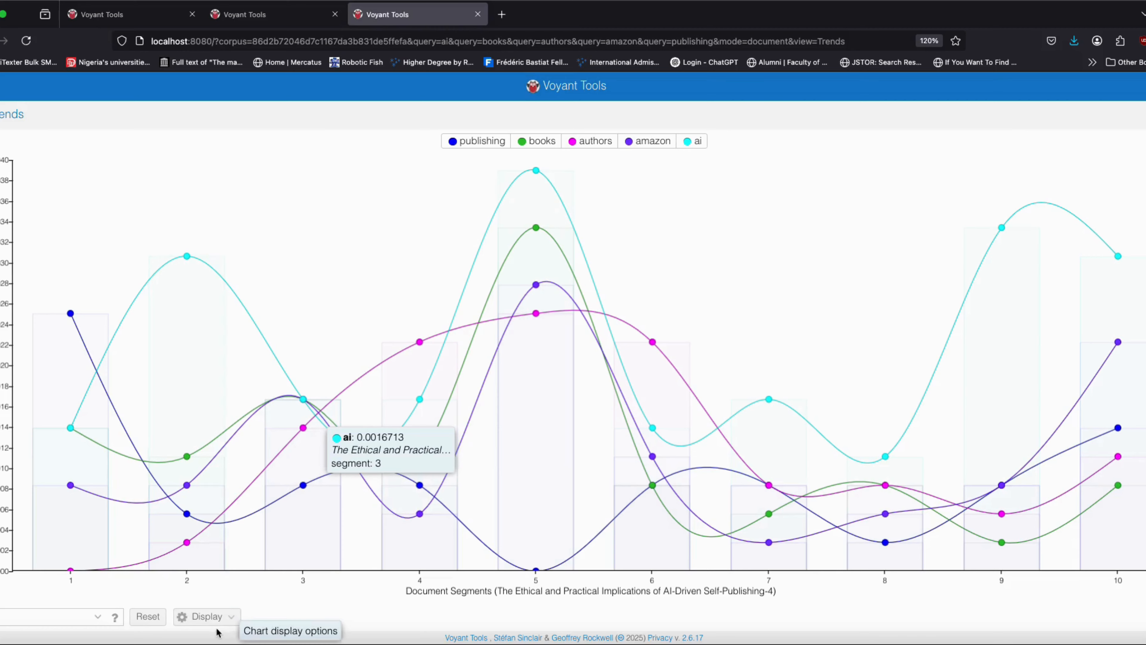
Switch the Trends chart display to bars, then to stacked bars
{"action": "left_click", "coordinate": [211, 617]}
{"action": "left_click", "coordinate": [234, 559]}
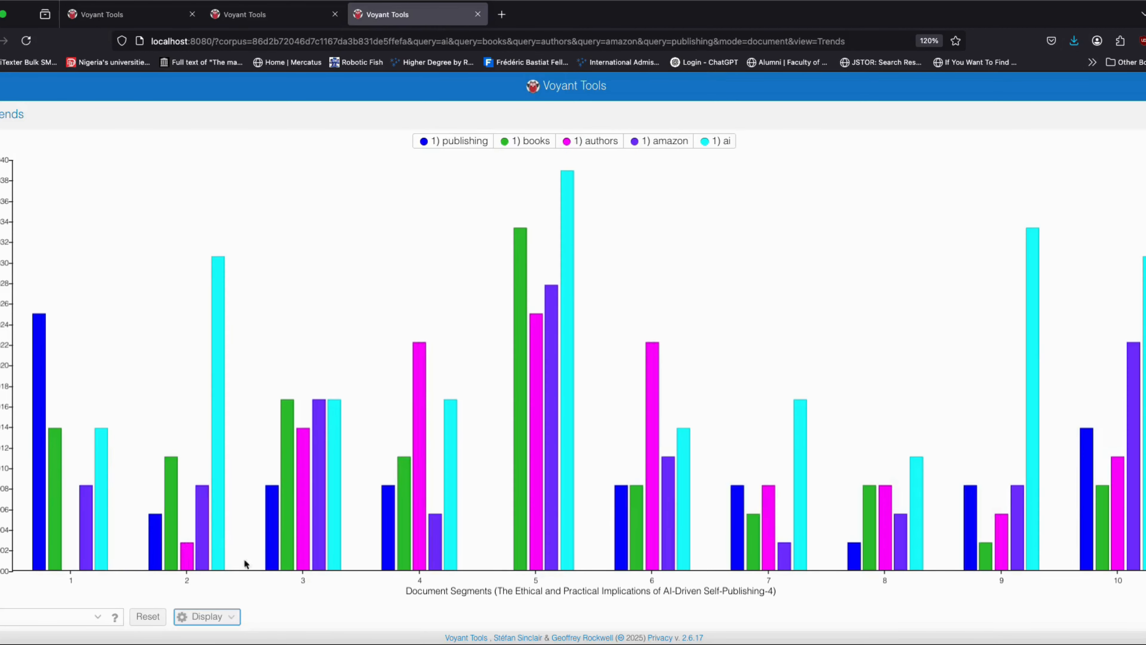
{"action": "left_click", "coordinate": [203, 616]}
{"action": "left_click", "coordinate": [225, 584]}
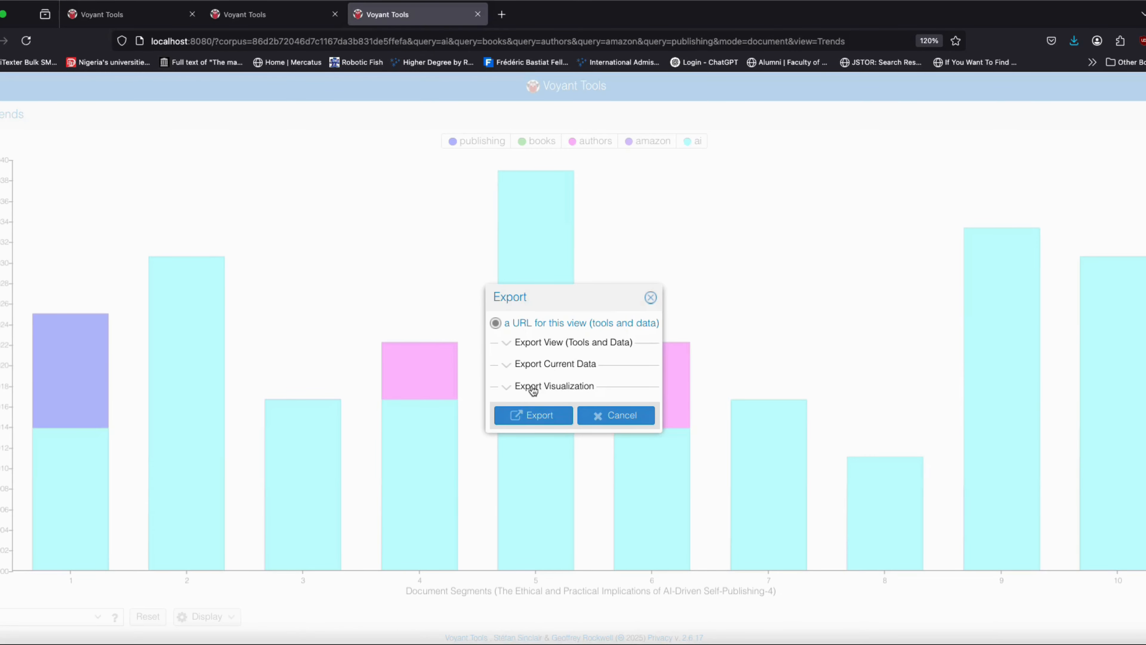
Export the Trends view as a new Spyral Notebook from this tool and data, and run its script block
{"action": "left_click", "coordinate": [528, 345]}
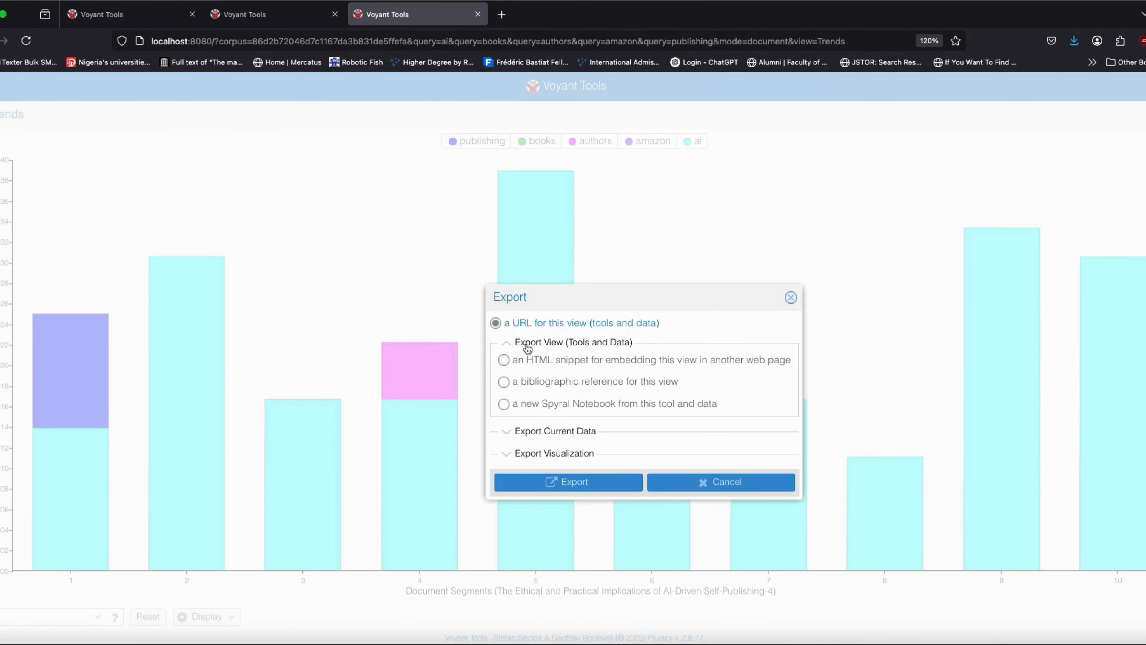
{"action": "left_click", "coordinate": [539, 403]}
{"action": "left_click", "coordinate": [569, 482]}
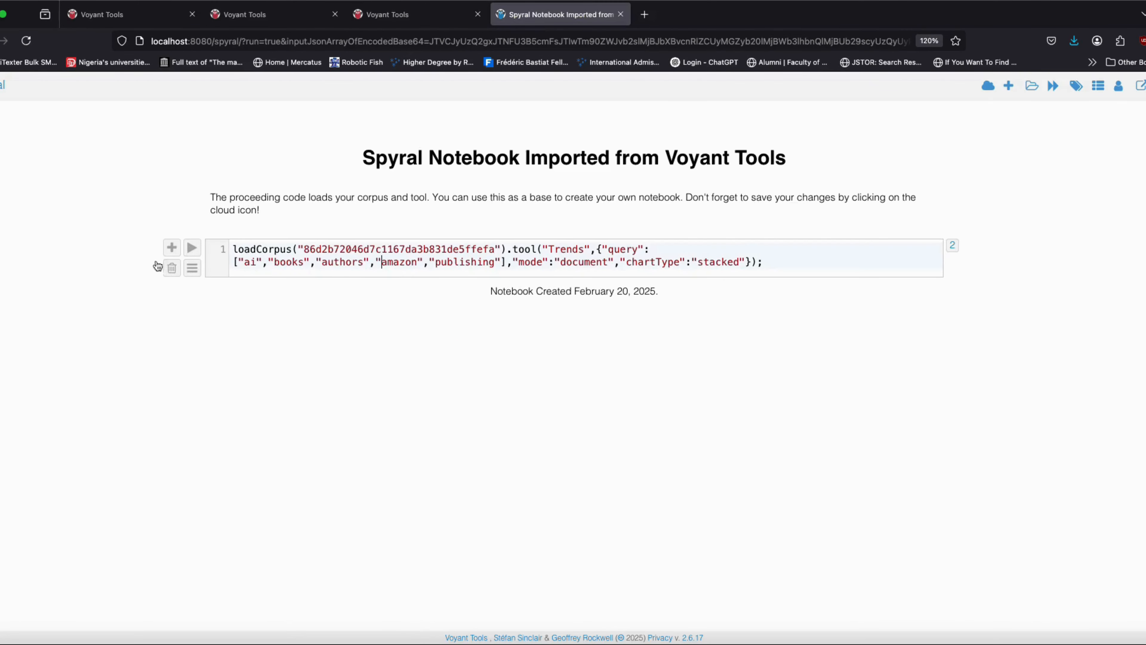
{"action": "left_click", "coordinate": [192, 248]}
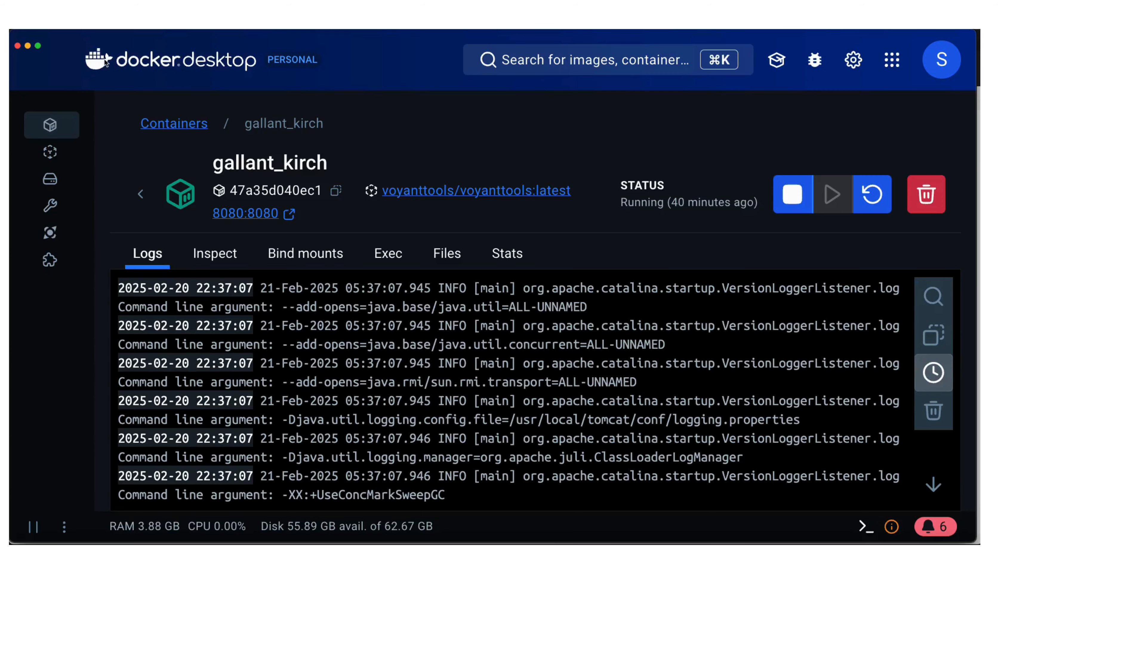
Stop the running gallant_kirch Voyant container
{"action": "left_click", "coordinate": [798, 199]}
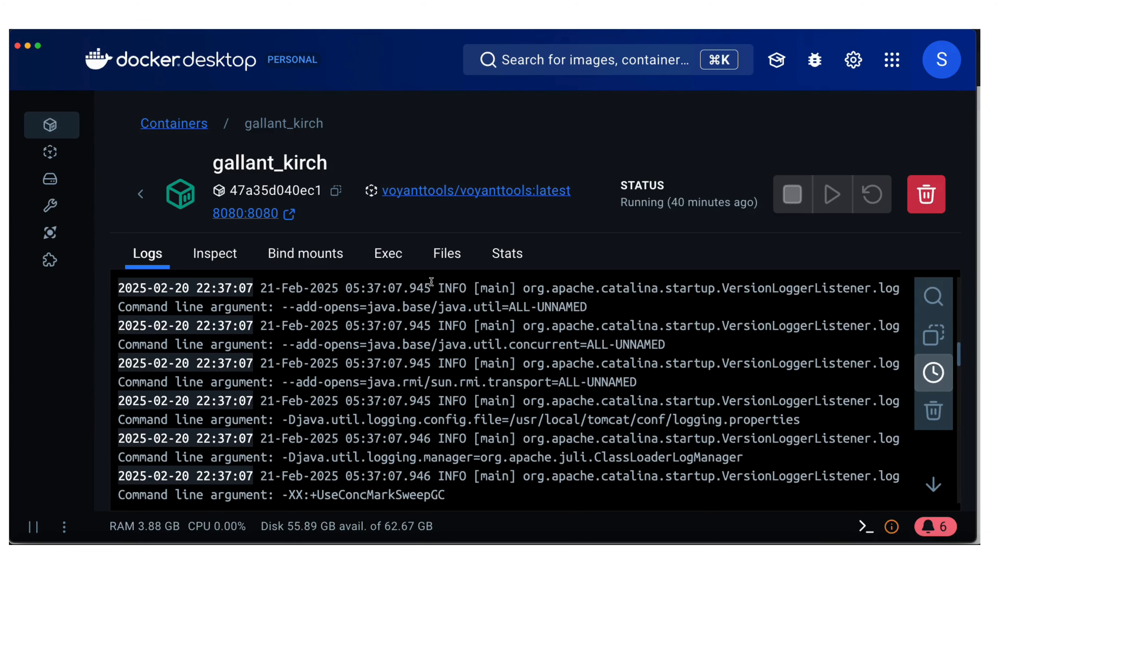
{"action": "left_click", "coordinate": [452, 264]}
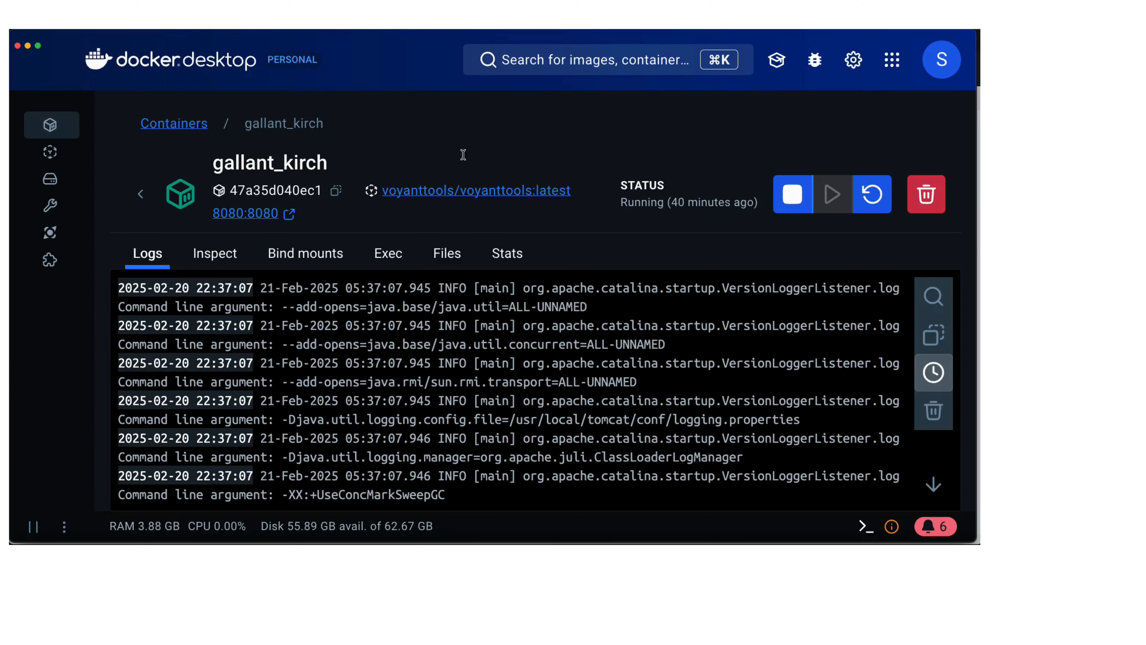
{"action": "left_click", "coordinate": [797, 198]}
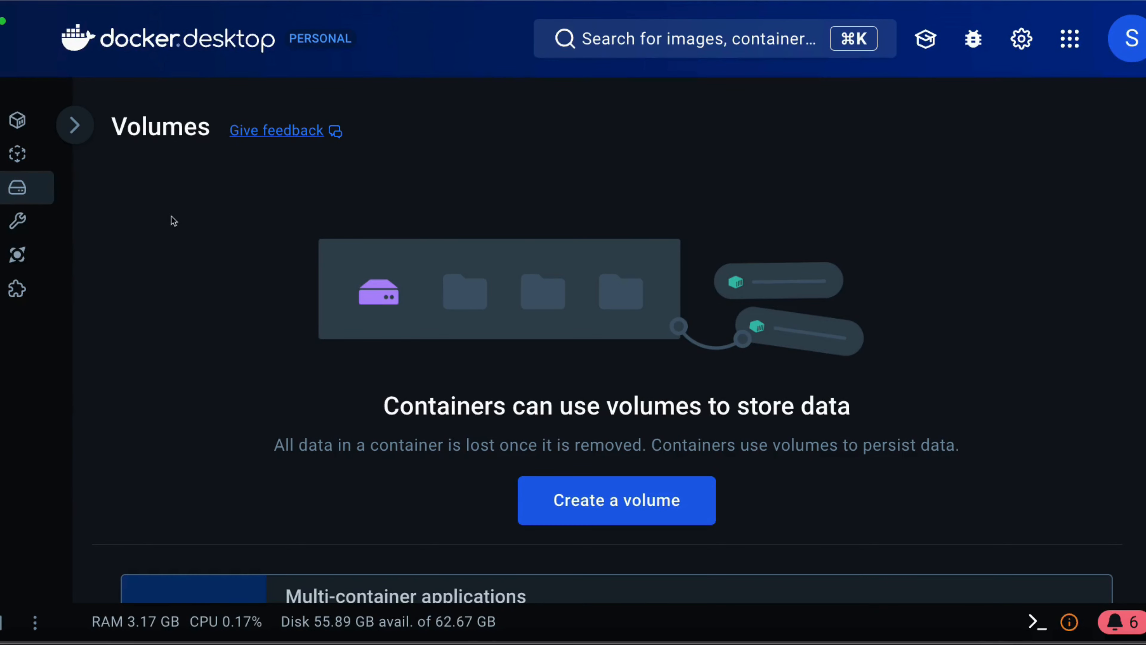
Create a new volume named VoyantData
{"action": "left_click", "coordinate": [557, 494]}
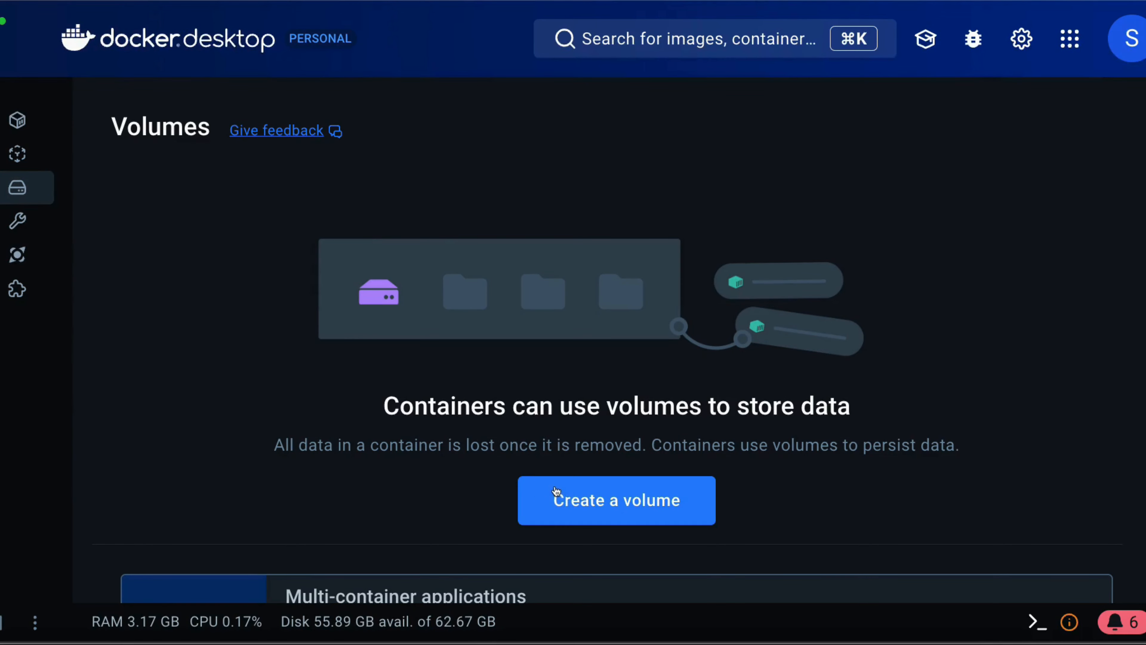
{"action": "type", "text": "VoyantData"}
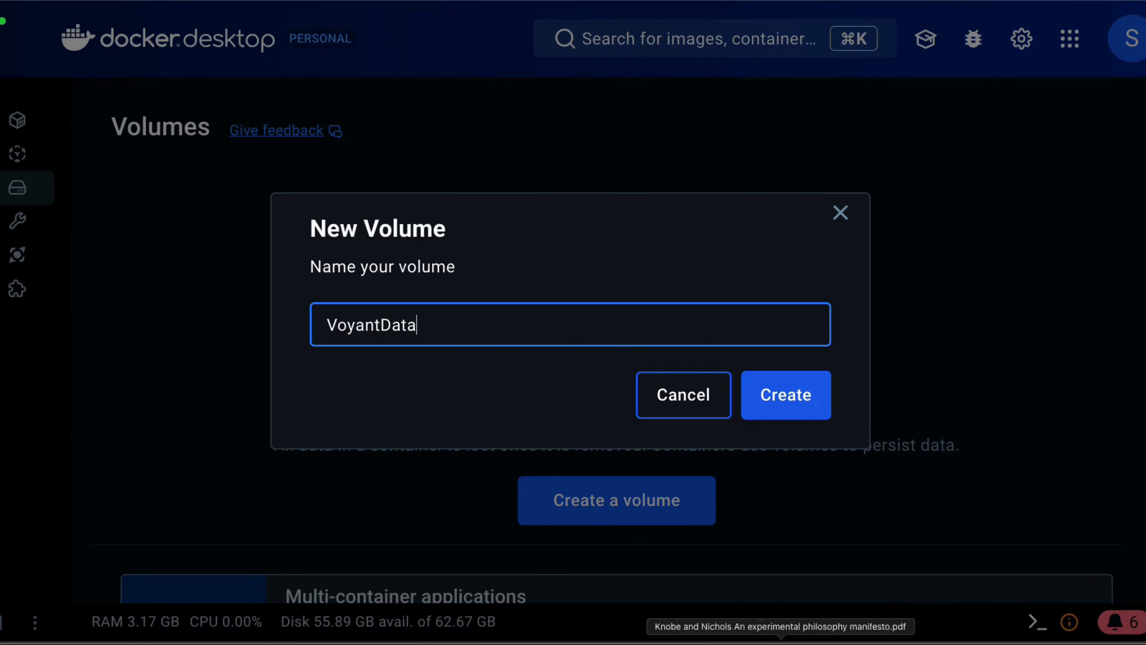
{"action": "left_click", "coordinate": [785, 411]}
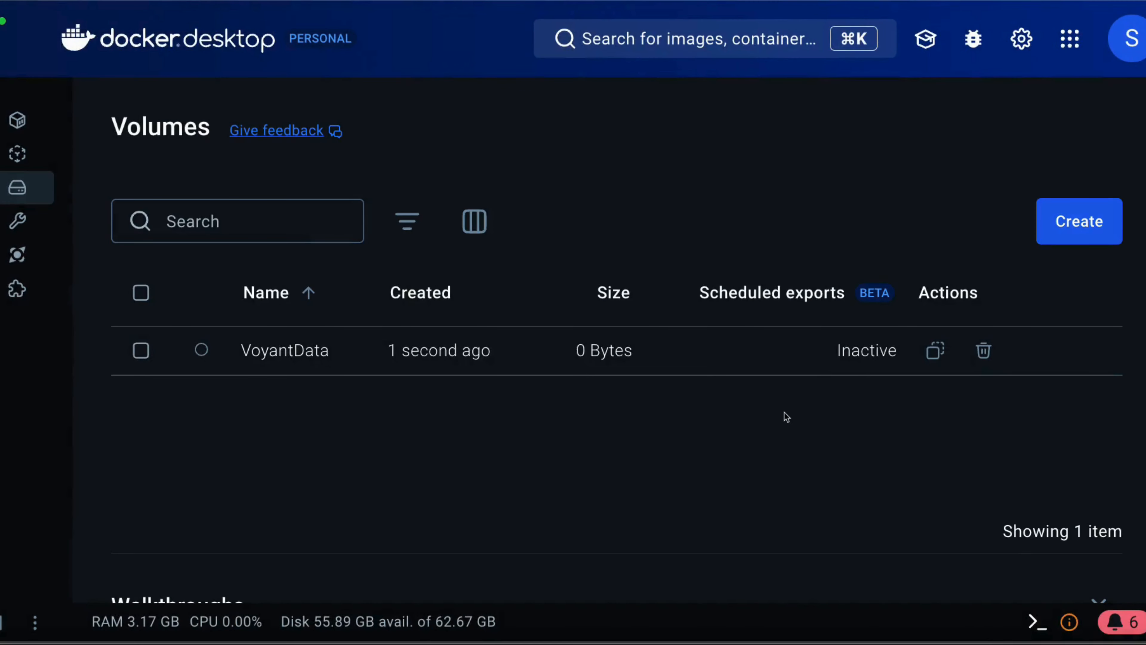